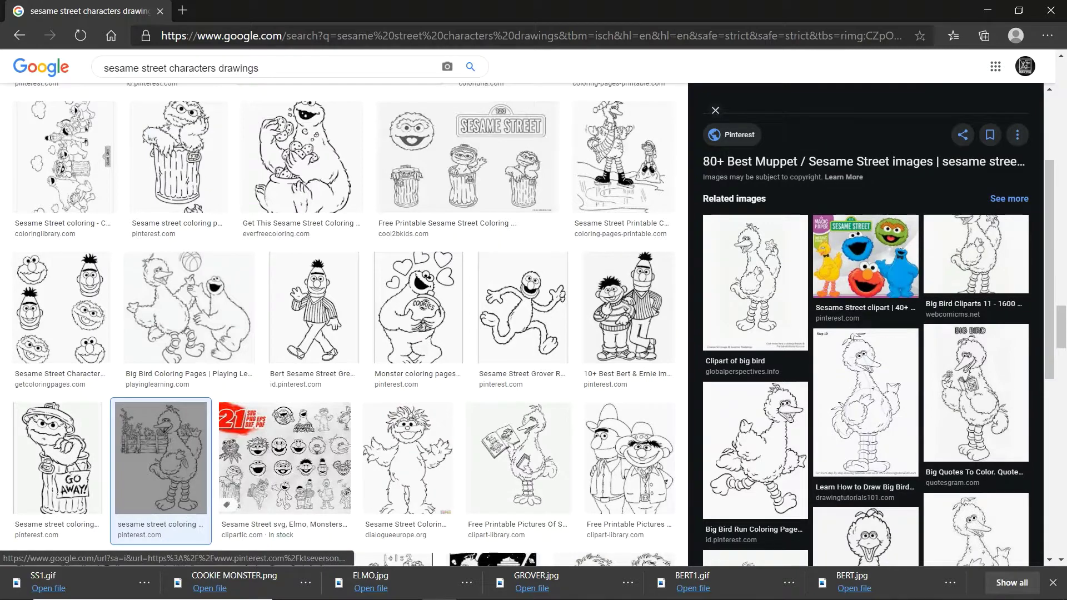
- Open the Step 10 Big Bird drawing from the related images and save it as BIG BIRD in PNG format in the SESAME STREET folder
click(865, 403)
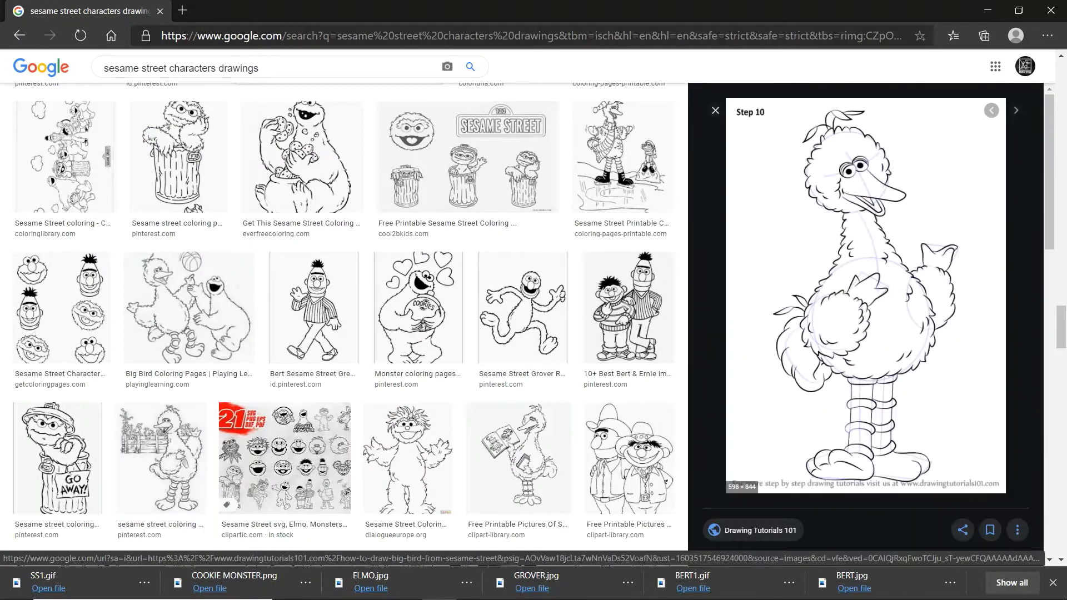
right_click(866, 403)
click(867, 405)
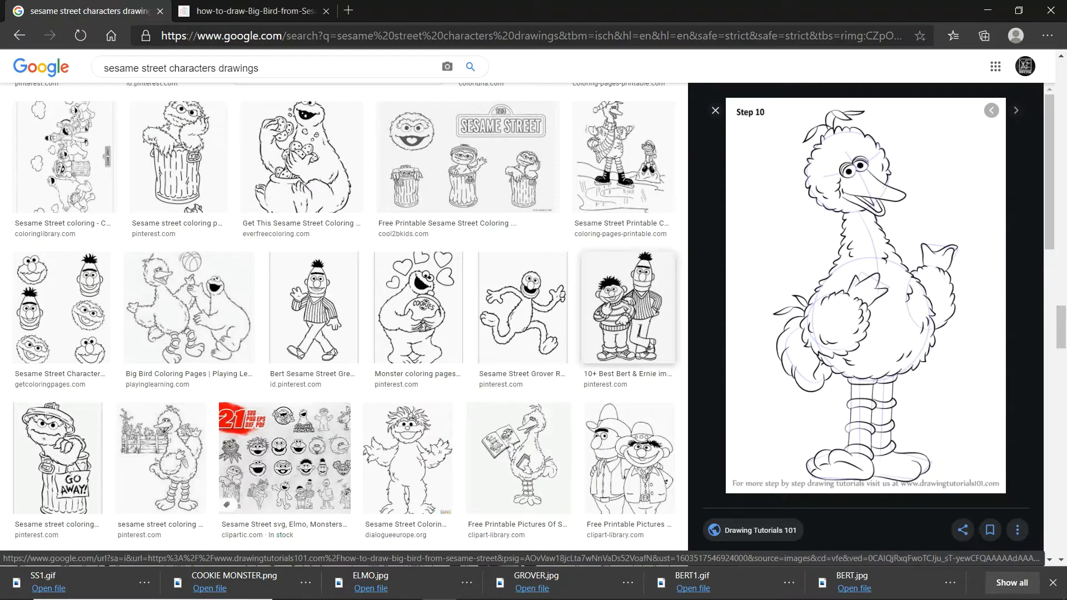
right_click(817, 403)
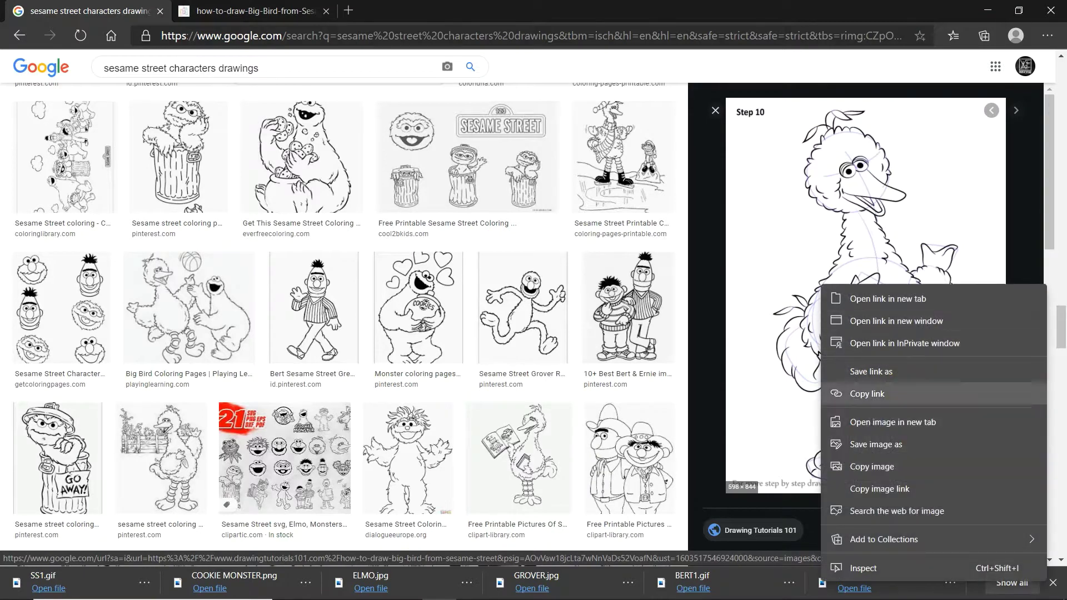
key(Escape)
text(BIG BIRD)
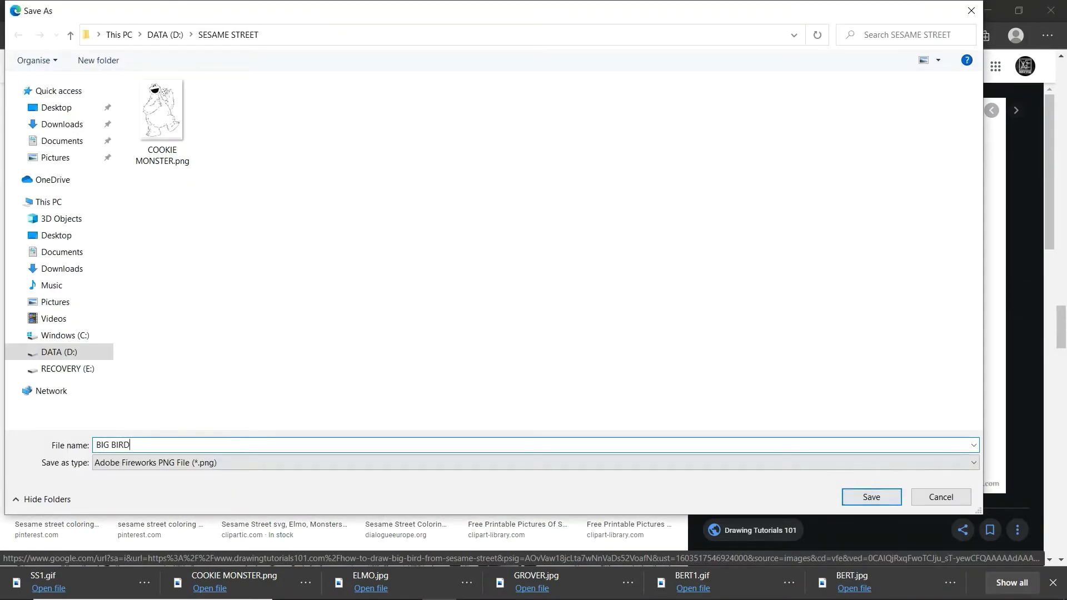
key(Return)
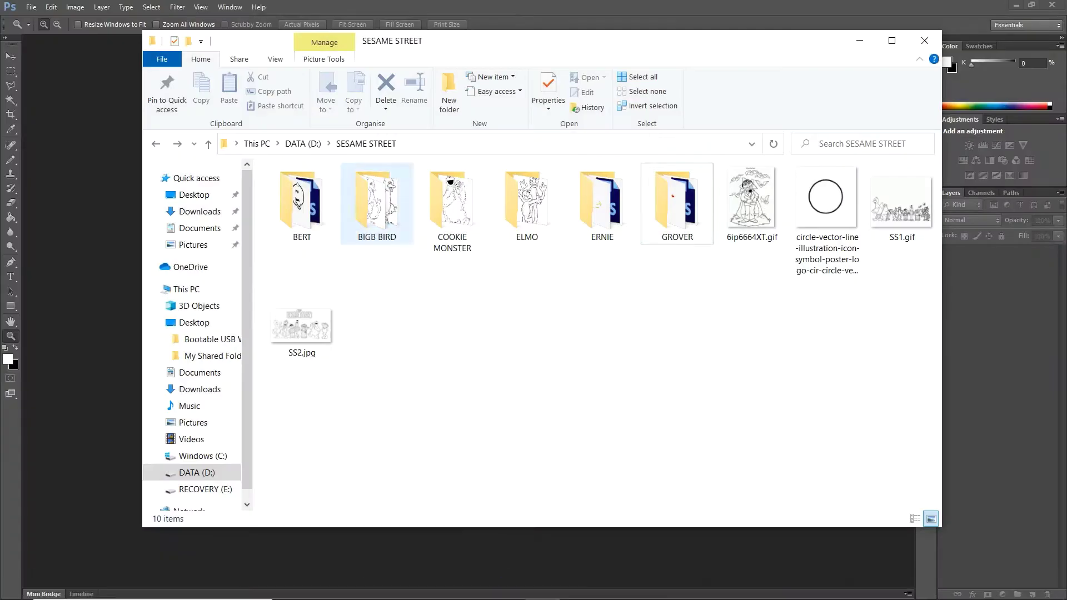
- Switch to Photoshop, open BIG BIRD.png from the BIGB BIRD folder and enlarge the drawing with Image Size
double_click(315, 189)
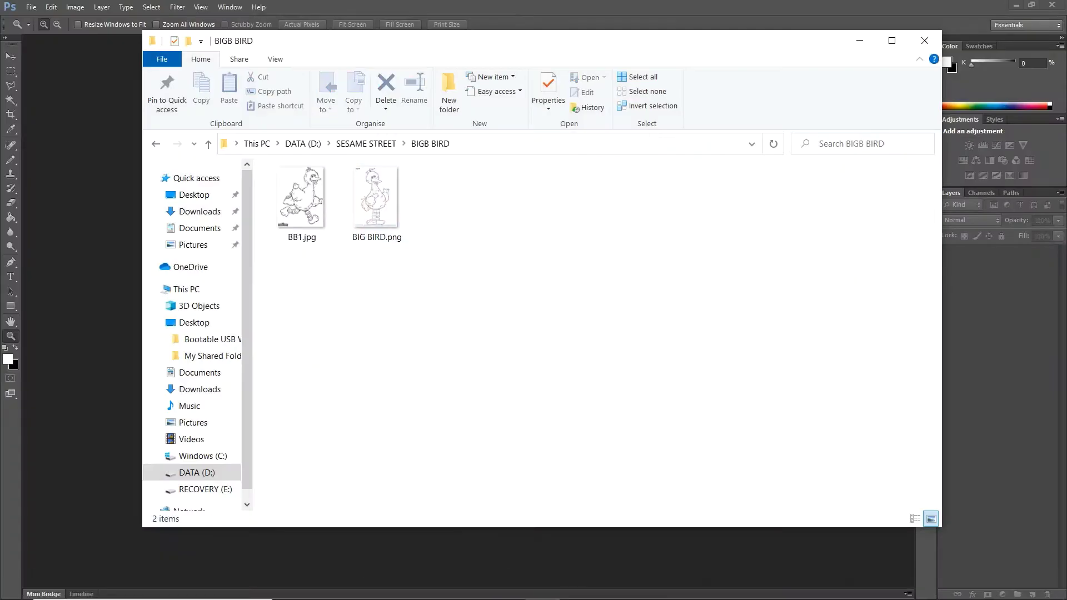
double_click(374, 199)
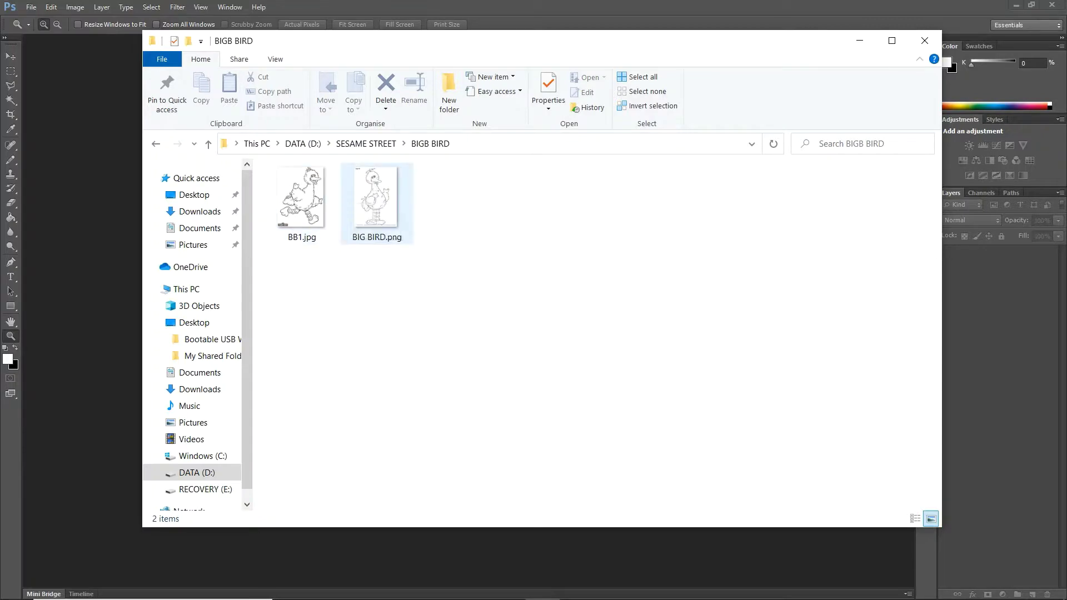
click(464, 178)
click(75, 7)
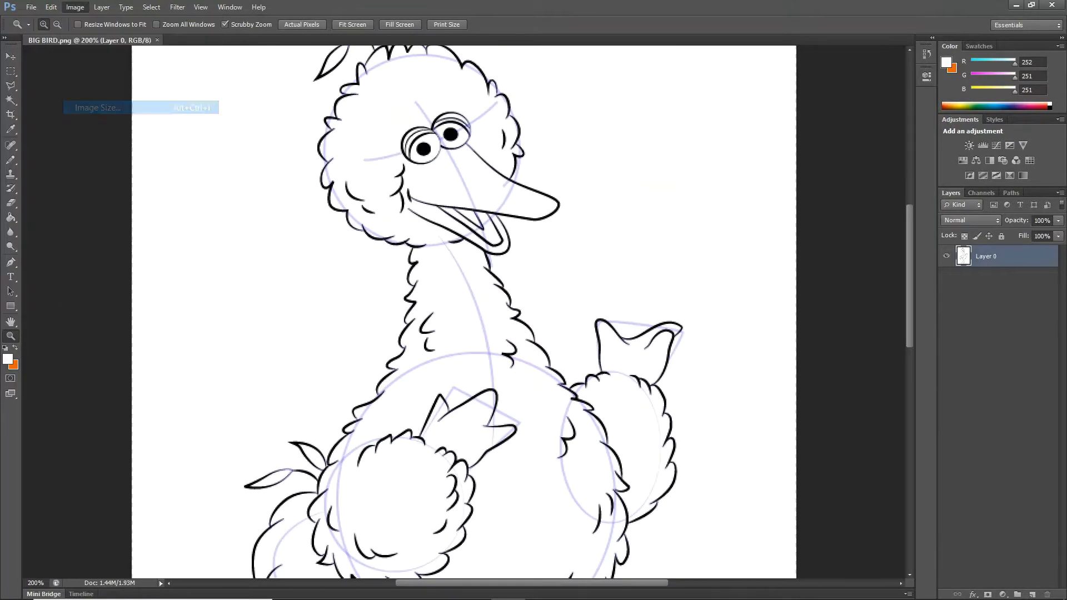
click(95, 107)
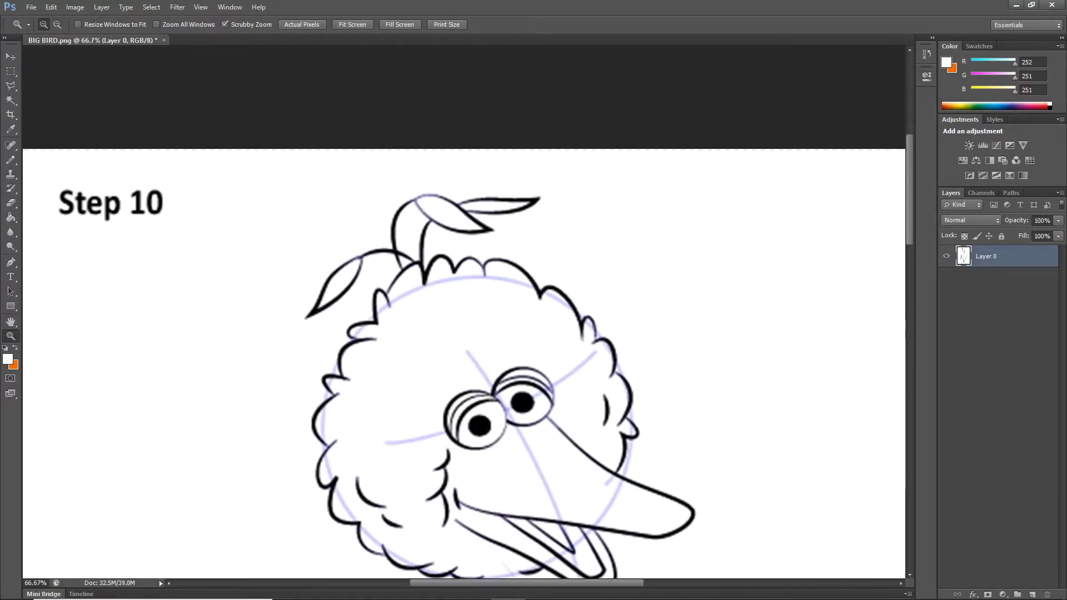
- Add a Levels adjustment layer with input levels 94, 0.20 and 192 to remove the pale construction lines
click(101, 6)
mouse_move(167, 128)
click(289, 139)
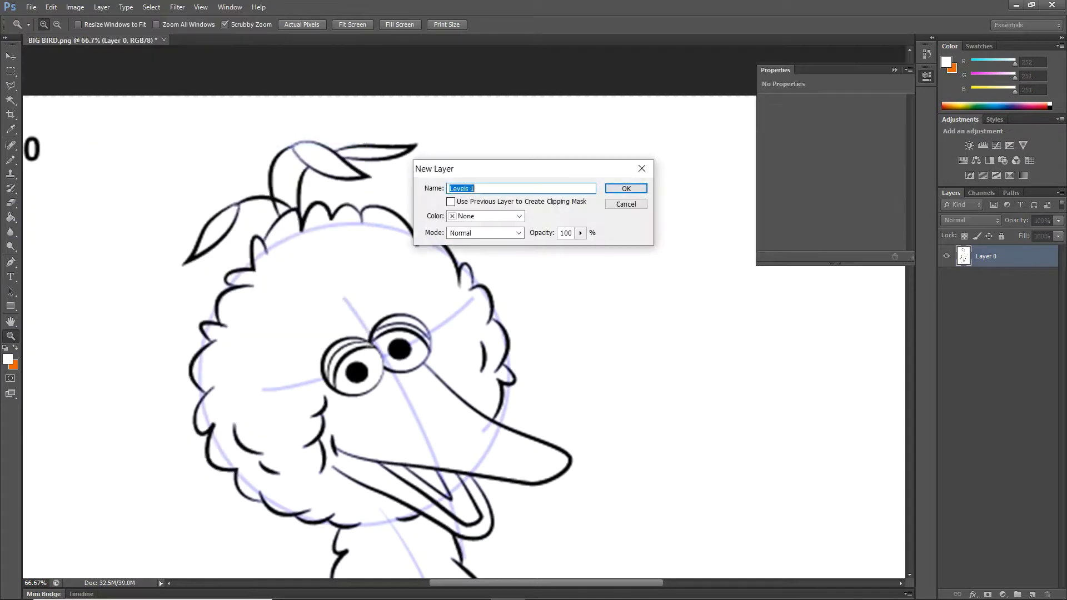
key(Return)
text(60)
key(Tab)
text(0.20)
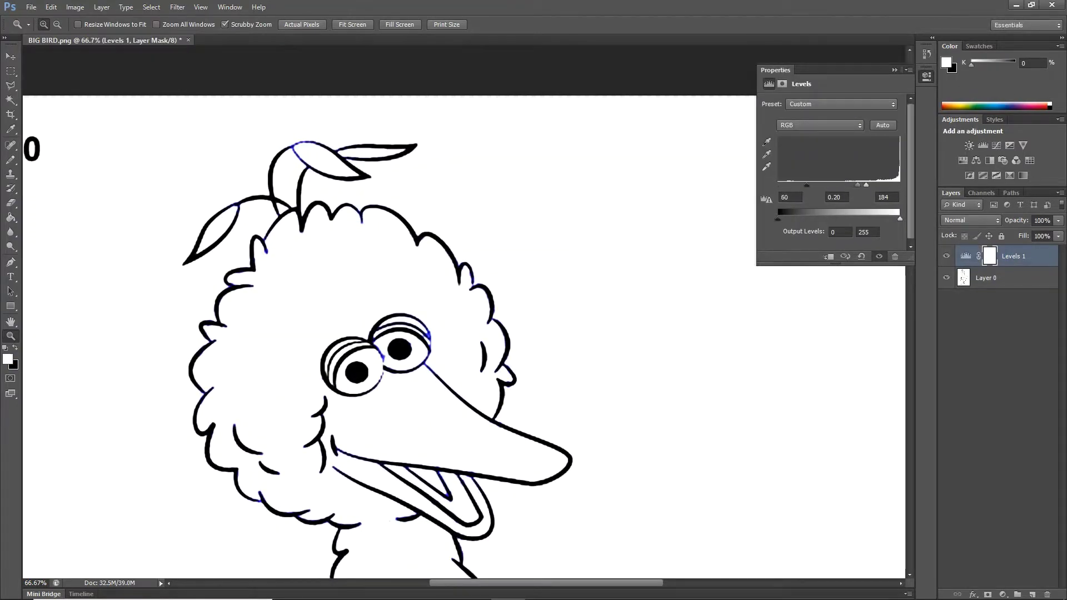
text(203)
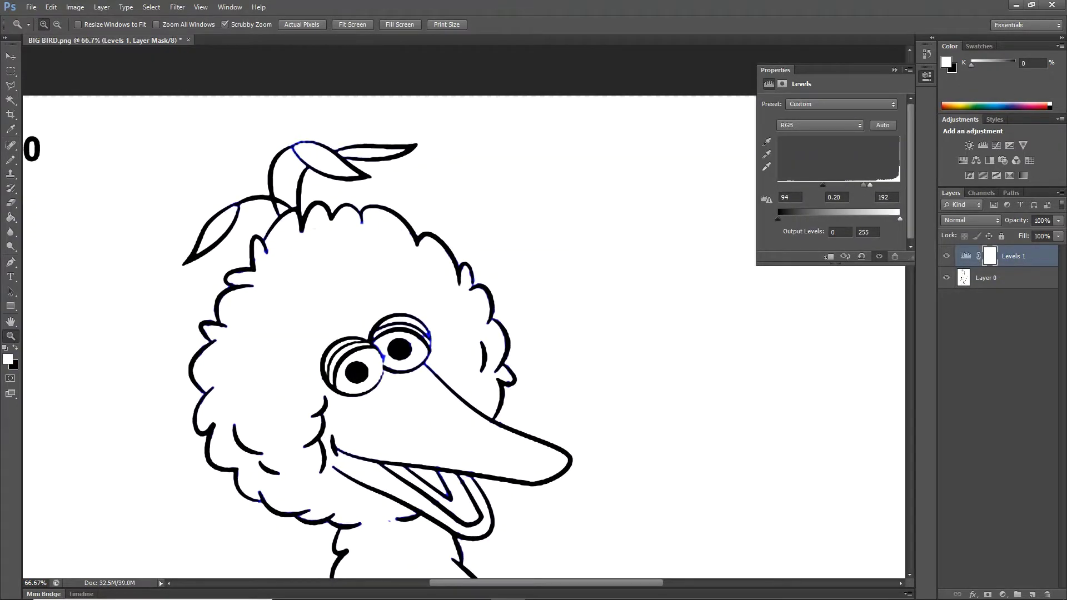
- Merge the Levels adjustment layer down into the drawing layer
scroll(464, 312, down, 5)
right_click(1014, 256)
click(889, 467)
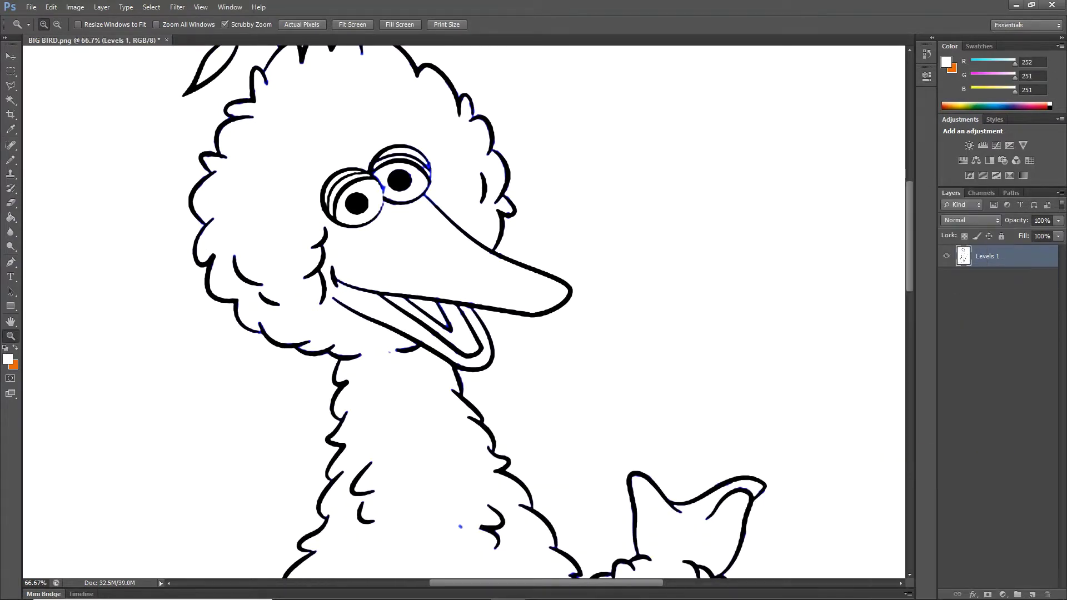
- Add a Black & White adjustment layer and merge it down into the drawing layer
click(102, 6)
mouse_move(167, 128)
click(295, 254)
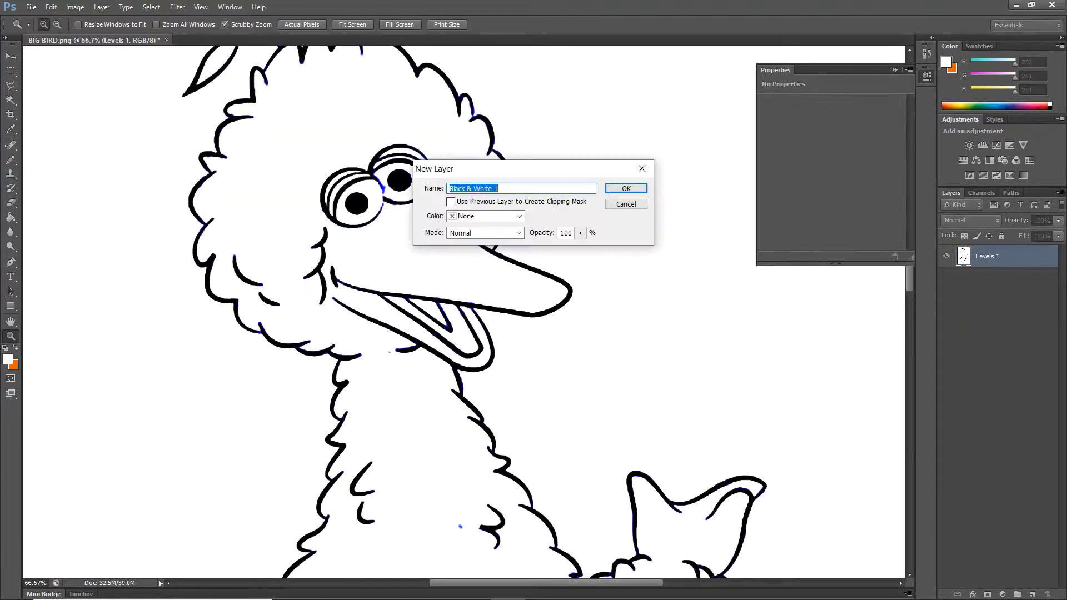
key(Return)
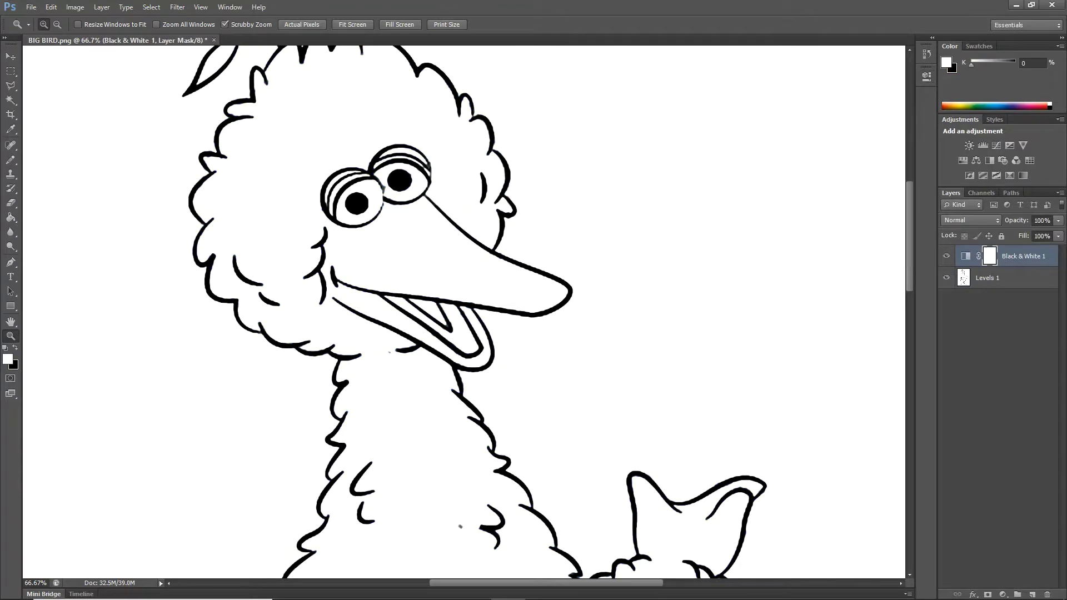
right_click(1014, 257)
click(890, 468)
- Set the foreground colour to near-black, RGB 3, 3, 3, for retouching the outlines around the eyes
click(383, 138)
click(382, 225)
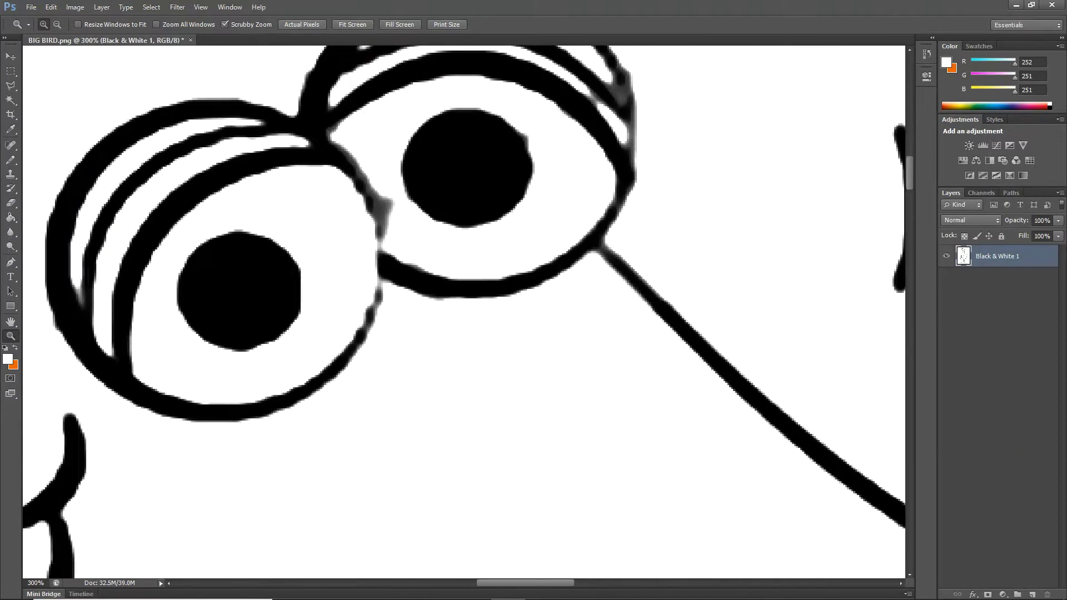
click(381, 225)
key(b)
click(8, 359)
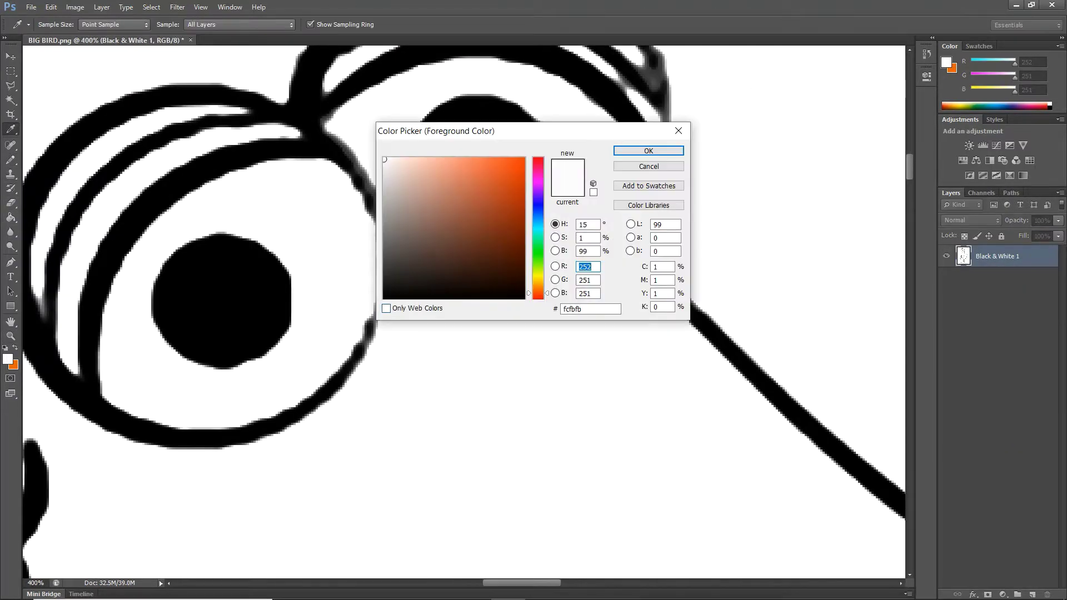
click(422, 303)
click(650, 150)
key(ctrl+z)
- Reduce the Pencil tip to 9 px and redraw the thin broken outline where the front eye meets the other eye
right_click(381, 203)
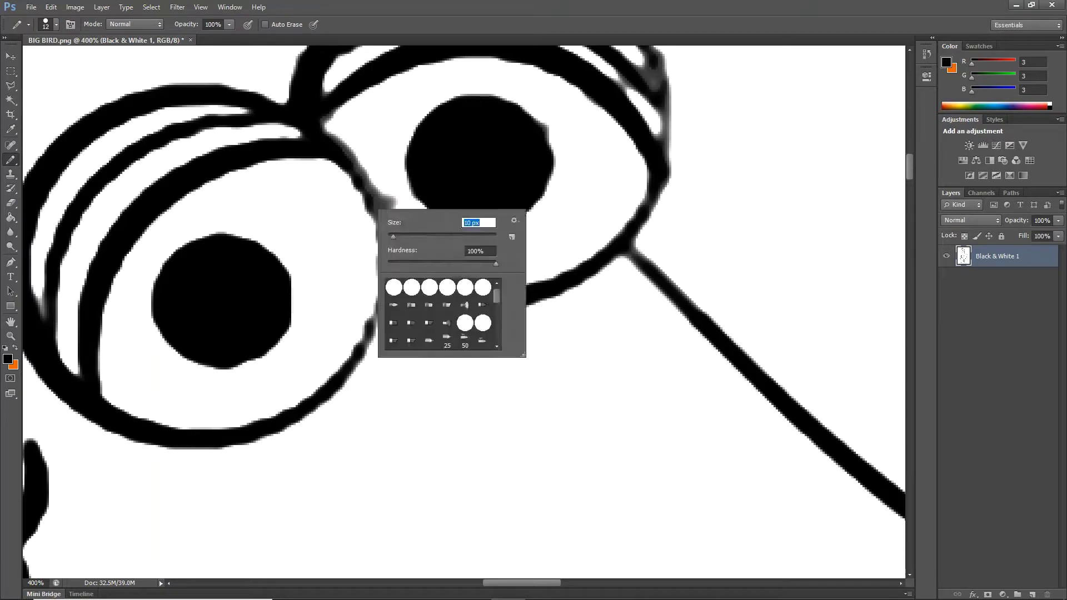
double_click(429, 286)
drag(350, 349, 346, 364)
scroll(355, 362, up, 3)
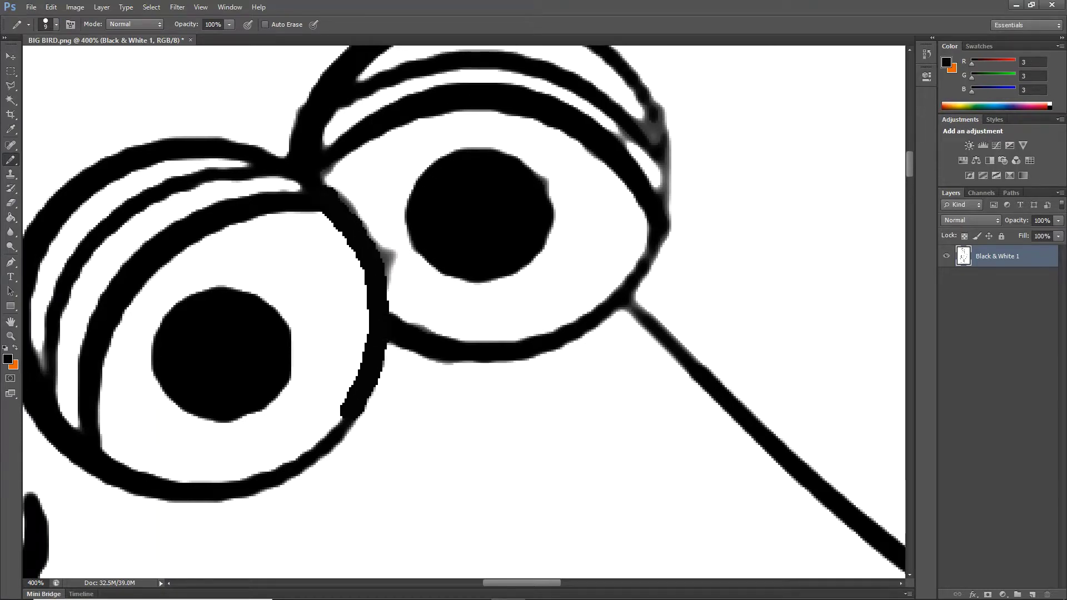
- Select Big Bird's head, beak, neck, body and wing areas with the Magic Wand and add a new layer
key(ctrl+minus)
key(ctrl+minus)
key(ctrl+minus)
key(ctrl+minus)
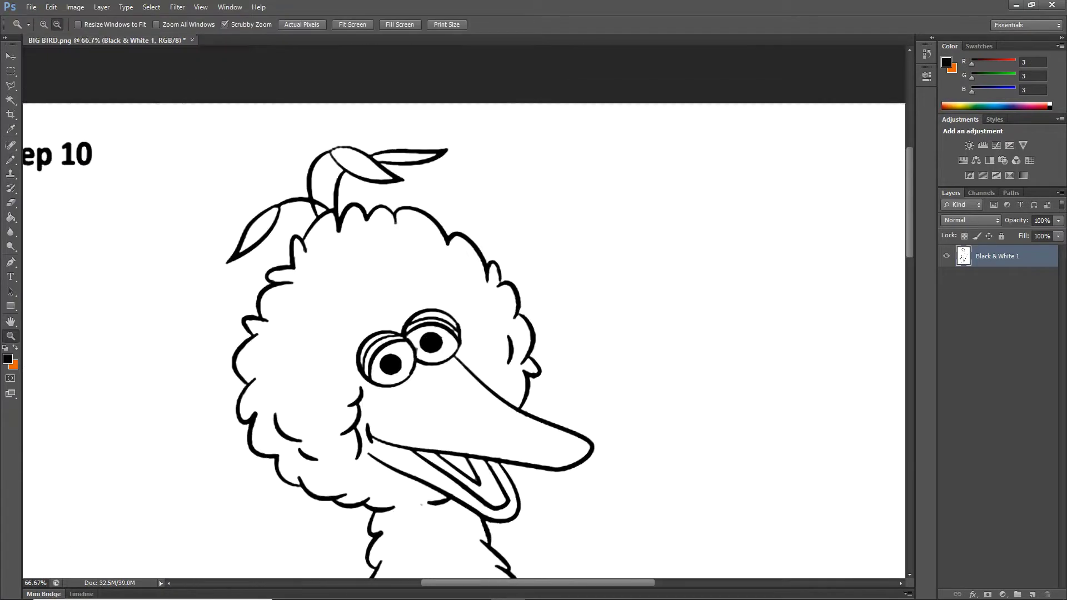
key(w)
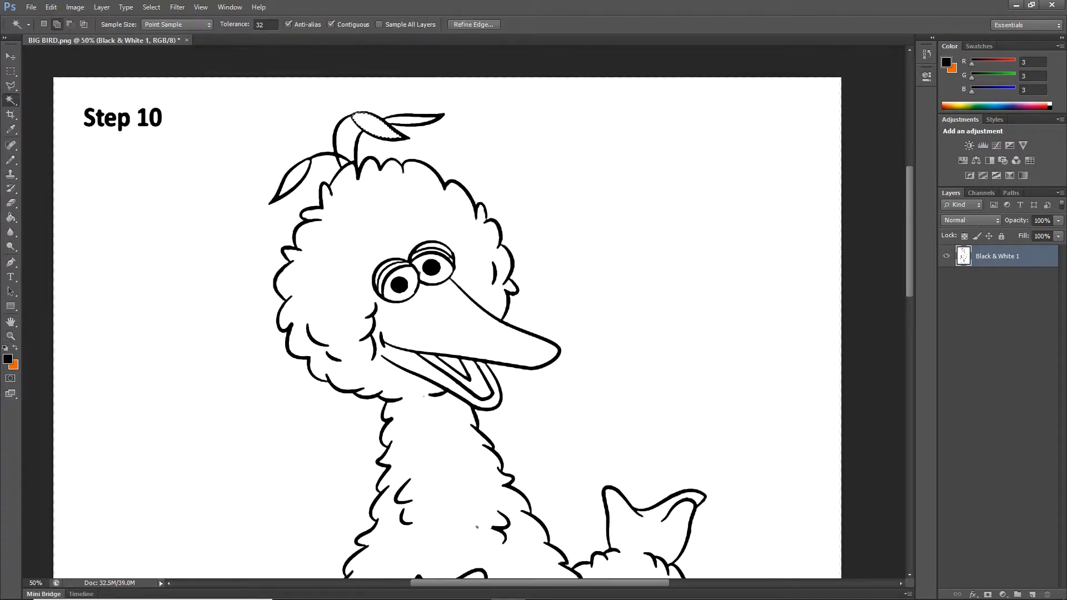
scroll(448, 311, down, 5)
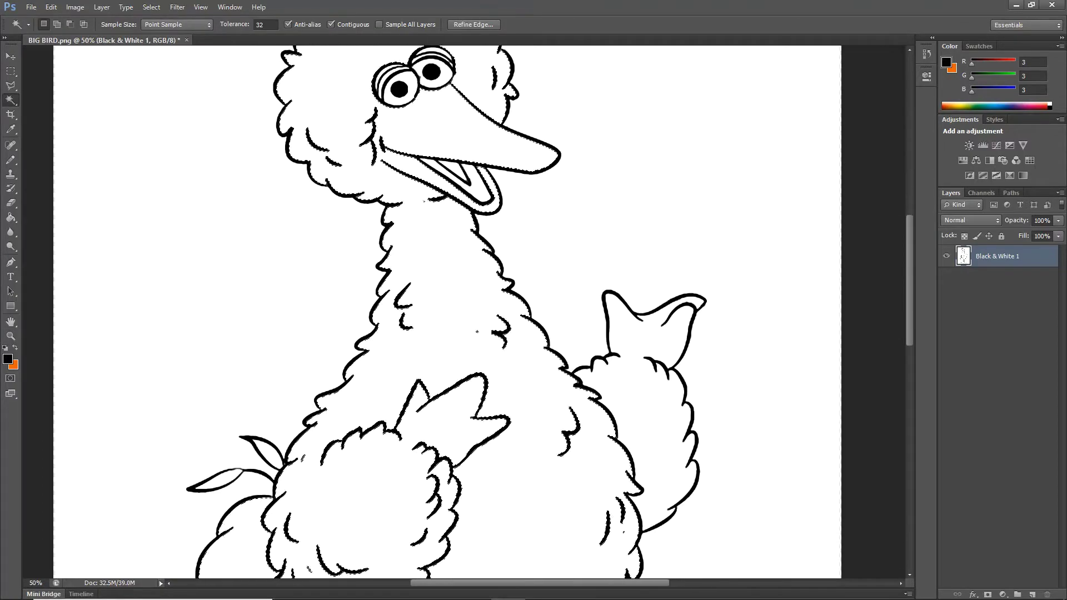
key(ctrl+shift+alt+n)
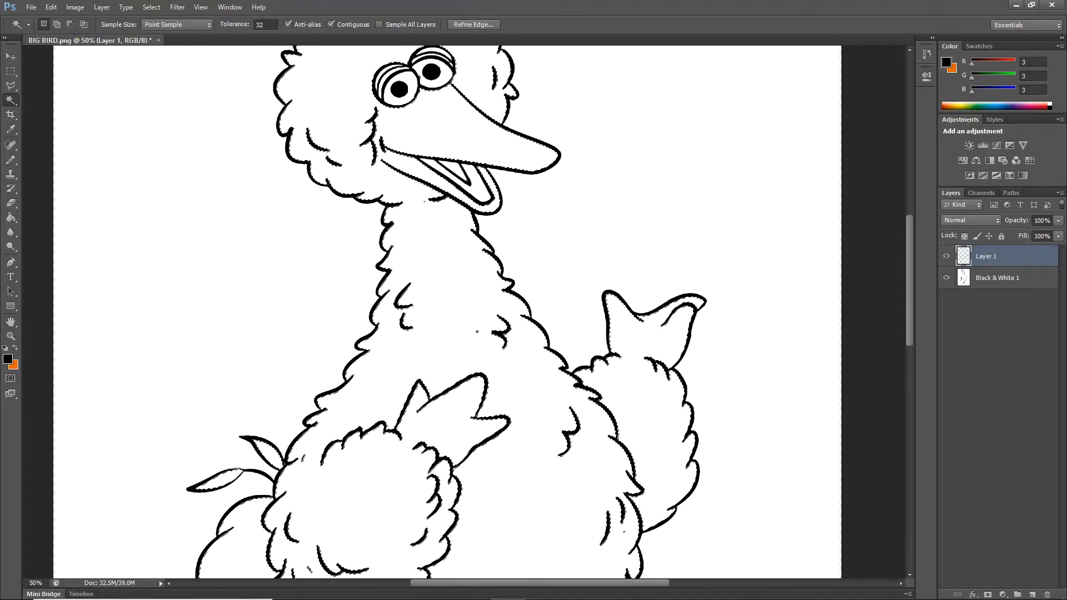
- Fill the selected body areas with yellow, RGB 249, 252, 11, on the new layer and deselect
key(i)
click(8, 359)
drag(539, 293, 538, 275)
drag(500, 178, 519, 159)
key(Return)
key(g)
key(alt+BackSpace)
scroll(493, 311, up, 3)
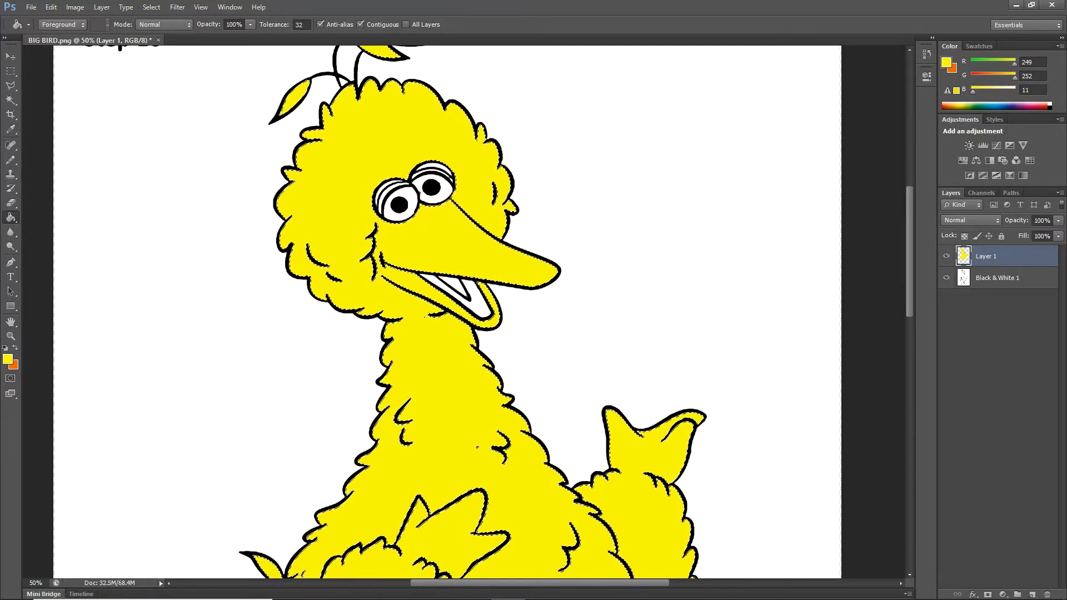
key(ctrl+d)
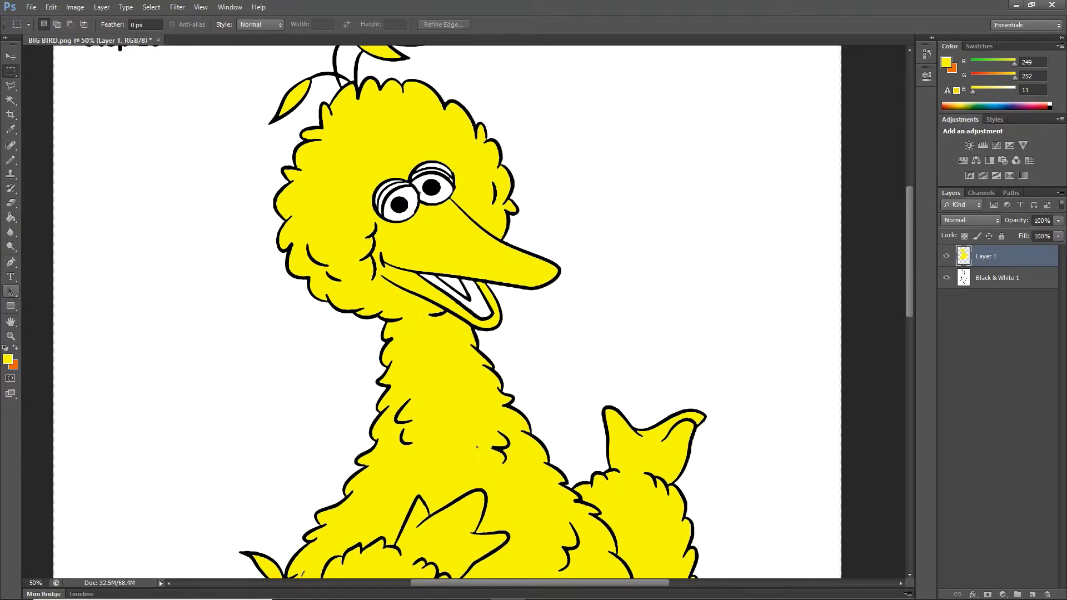
- Select the upper eyelid bands of both eyes on the line-art layer and fill them with orange, RGB 233, 99, 0, on a new layer
key(z)
click(440, 198)
key(w)
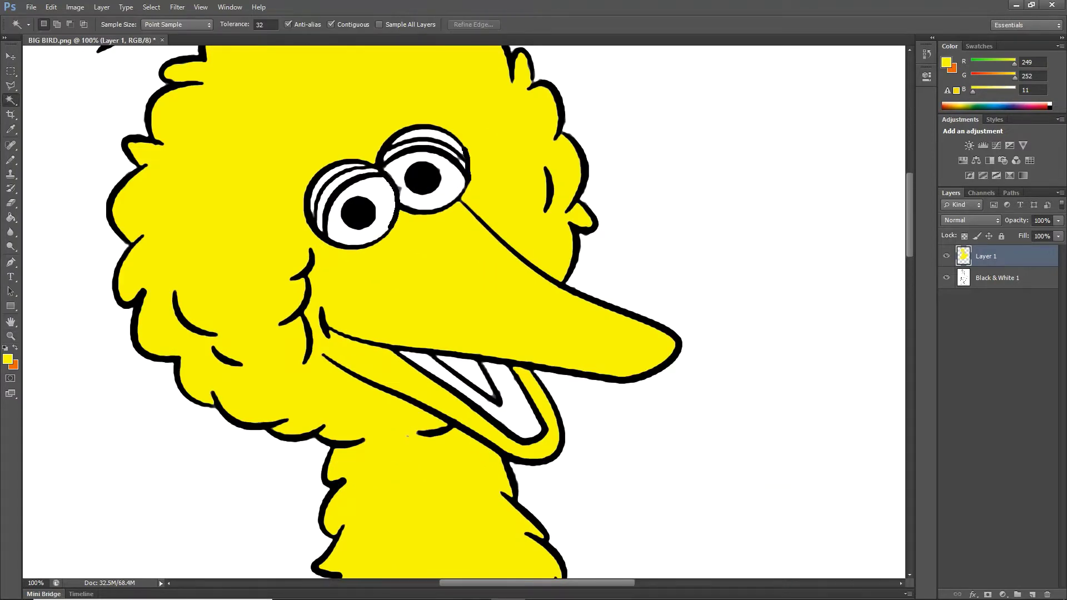
key(alt+bracketleft)
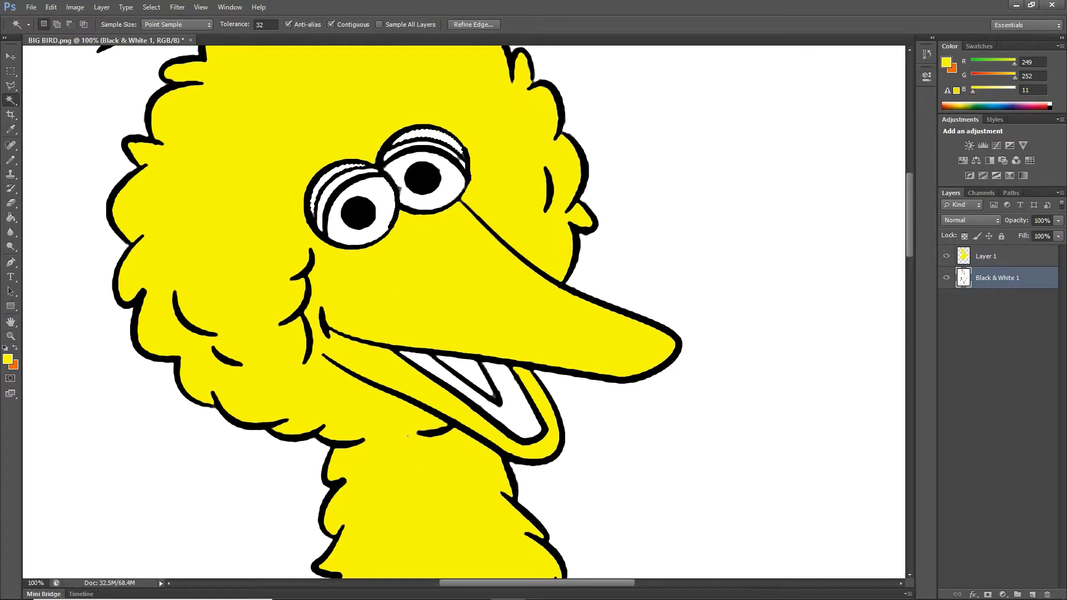
click(1032, 594)
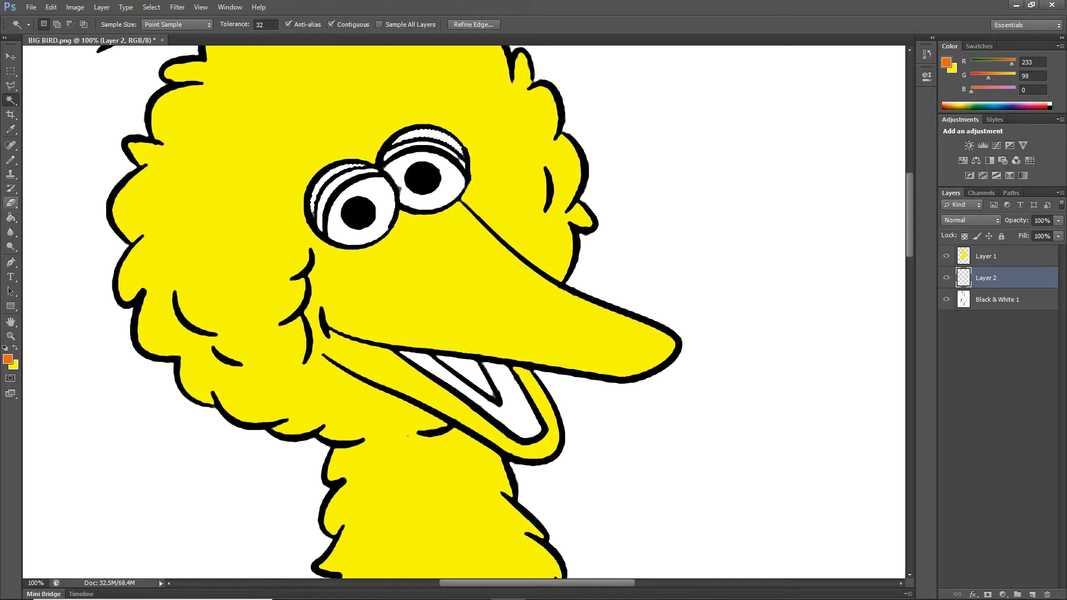
key(g)
- Add another new layer, select the lower eyelid bands of both eyes and fill them with blue, RGB 48, 91, 250, on Layer 2
key(ctrl+shift+alt+n)
key(alt+bracketleft)
key(alt+bracketleft)
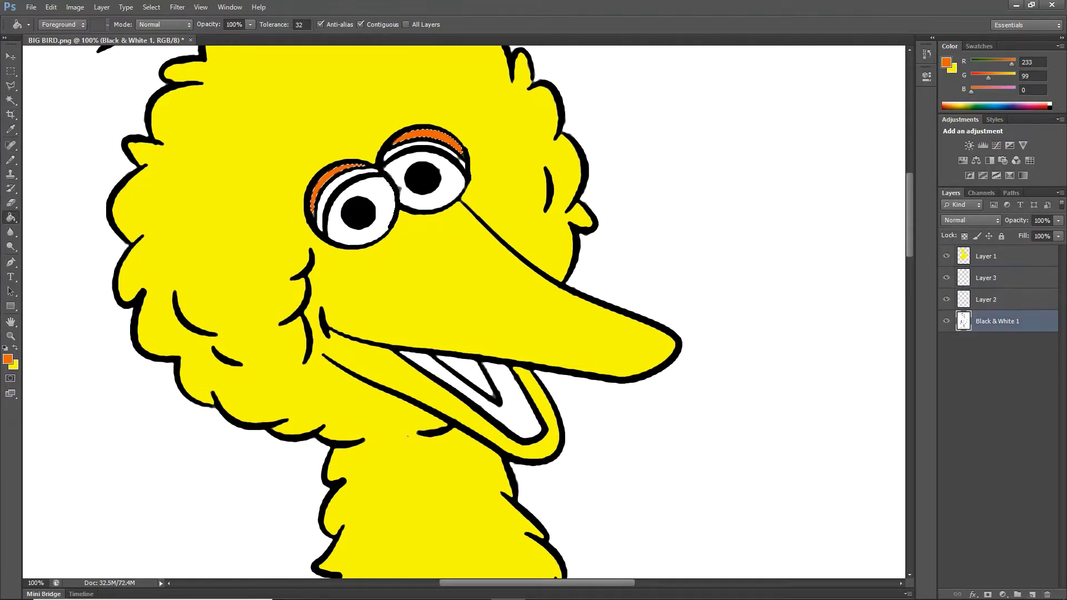
key(w)
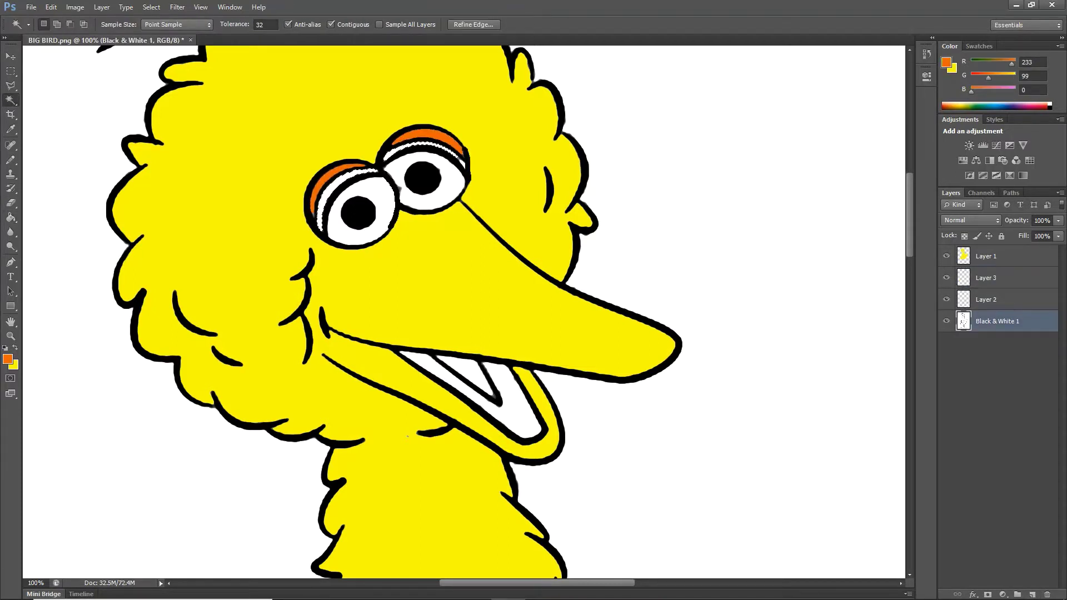
key(alt+bracketright)
click(7, 359)
click(534, 212)
click(514, 155)
key(Return)
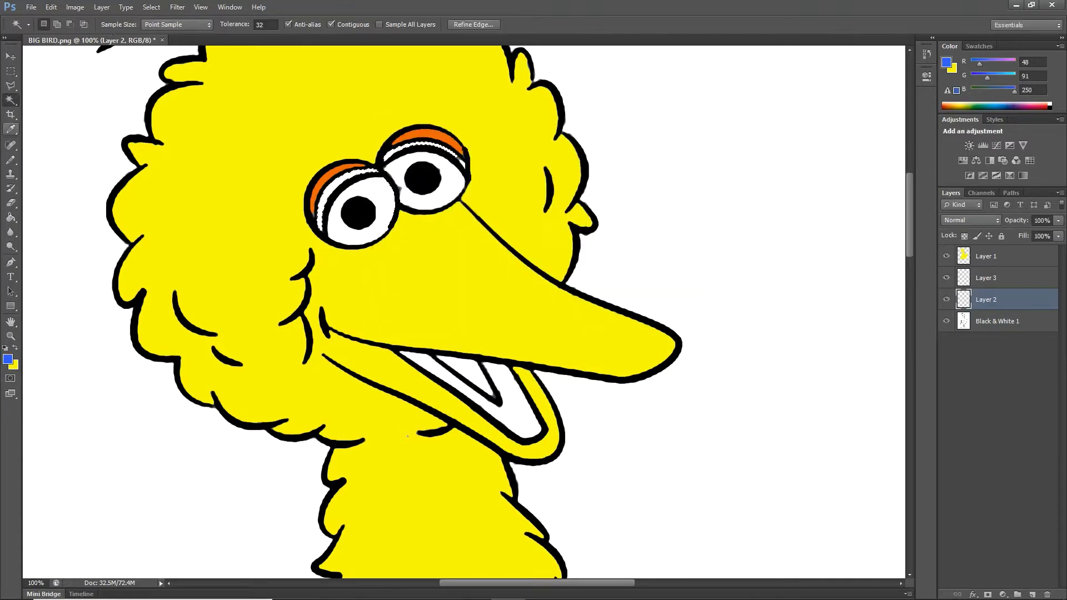
key(g)
- Select the remaining white sliver of the far eye's lower eyelid band and fill it with the same blue on Layer 2
key(alt+bracketleft)
key(w)
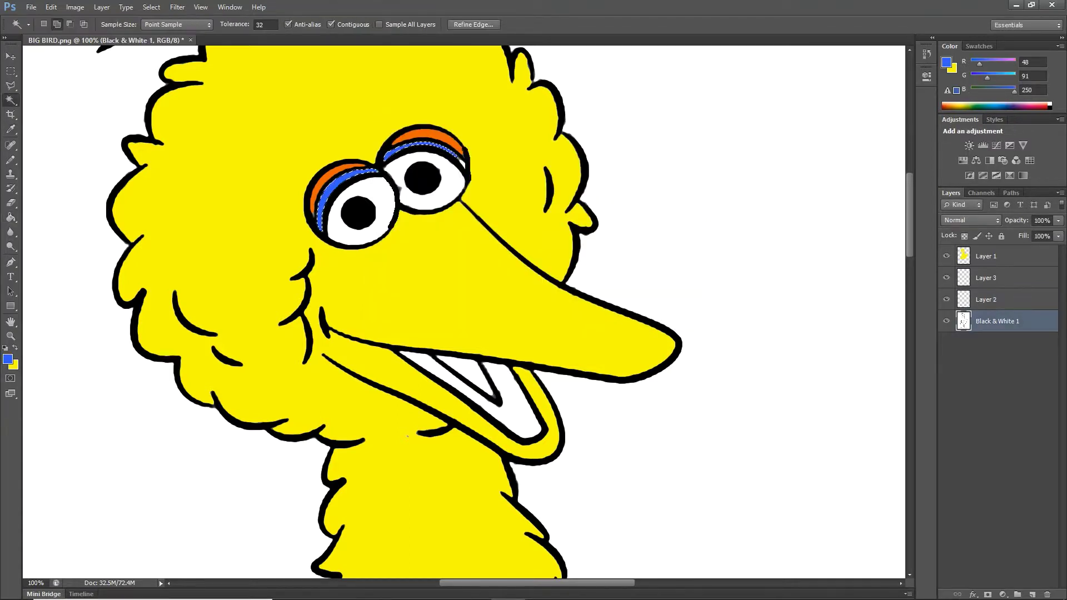
key(alt+bracketright)
key(g)
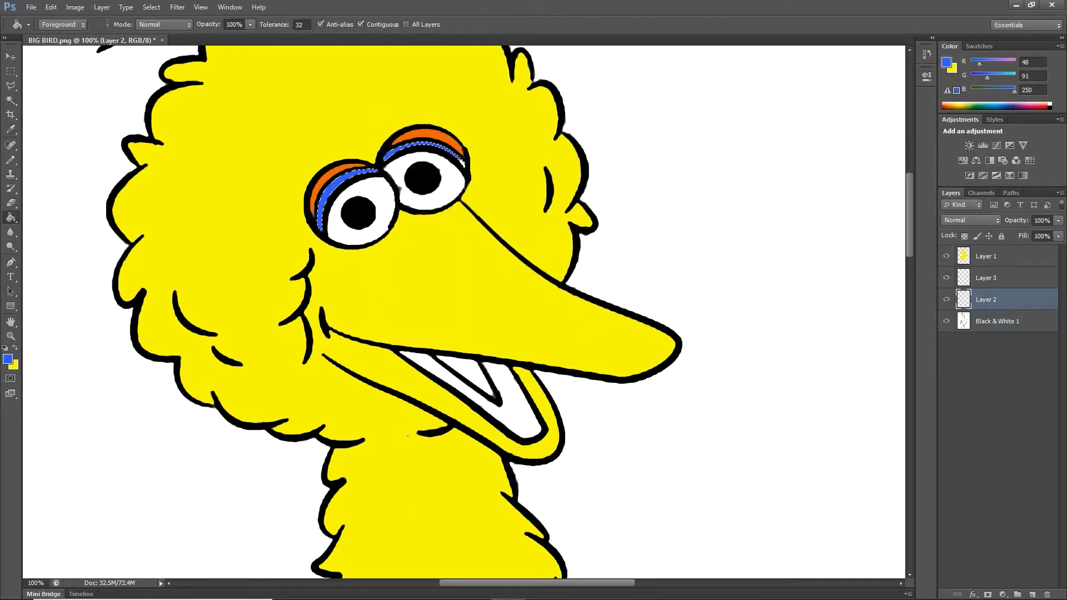
- Select the whites of both eyes on the line-art layer and fill them with white, RGB 255, 255, 255, on a new layer
key(alt+bracketleft)
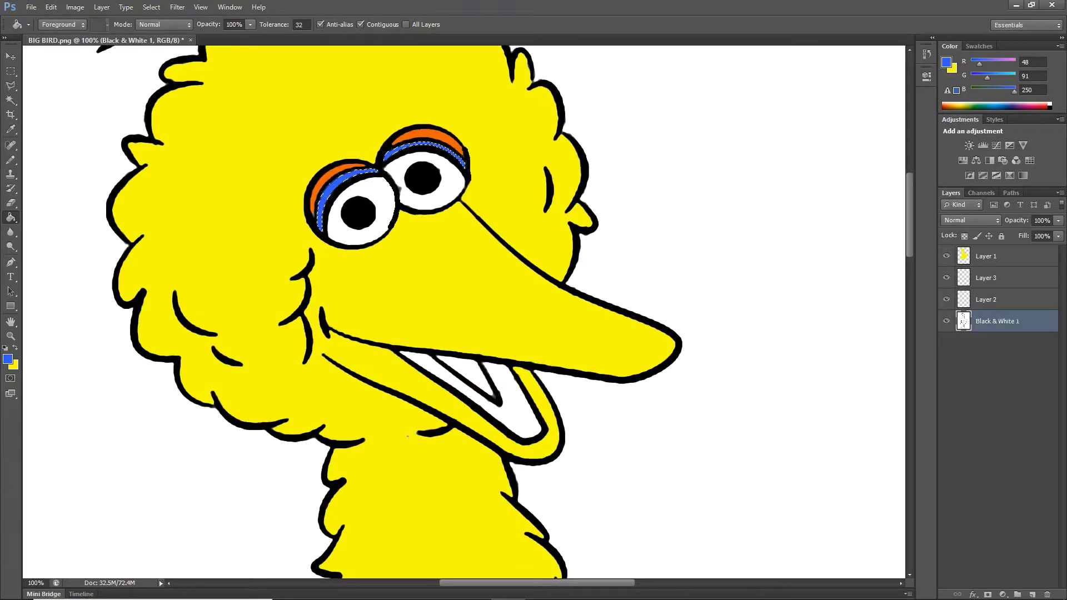
key(w)
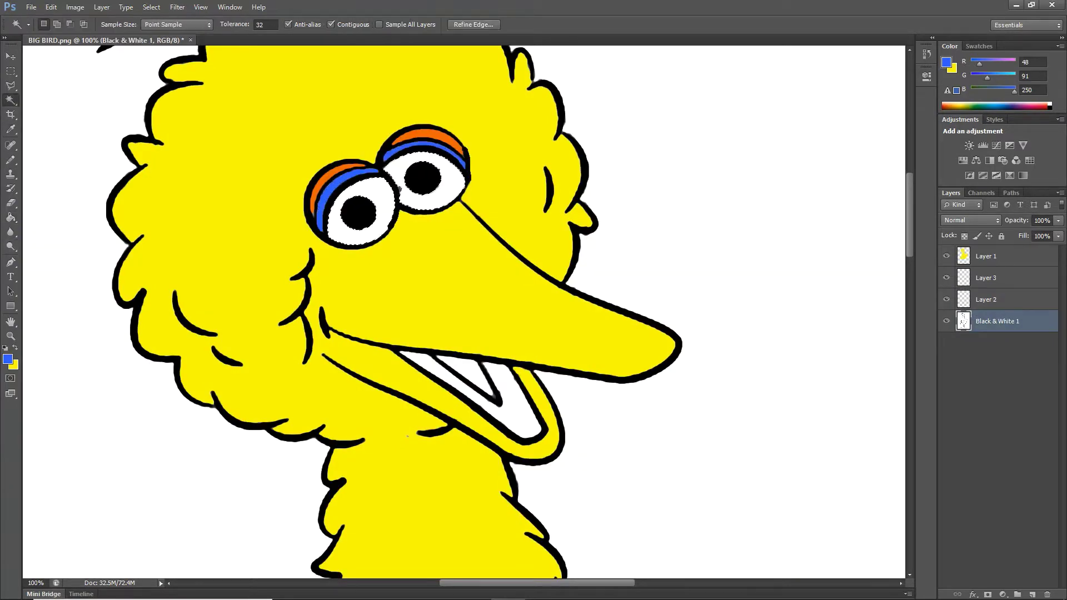
key(ctrl+shift+alt+n)
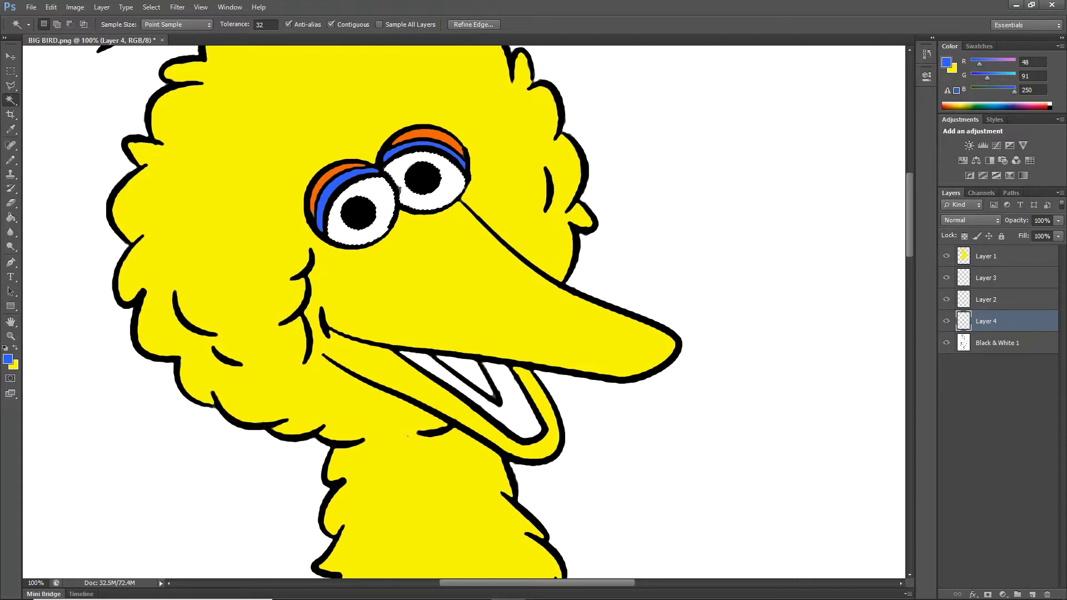
key(i)
key(g)
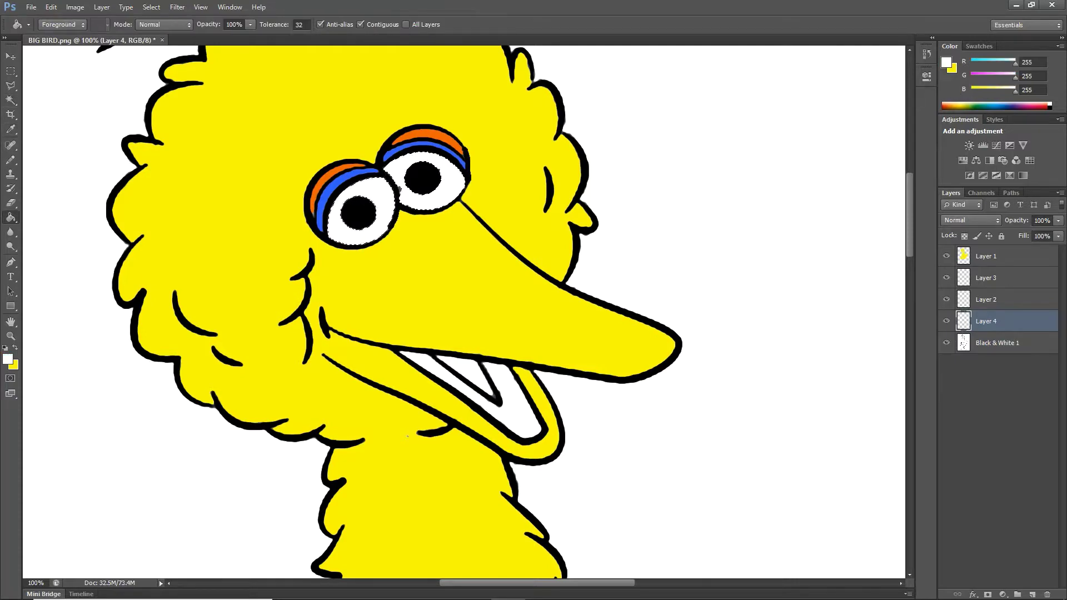
- Hide the line-art layer, examine the edges of the eye fills up close, and show the layer again
click(947, 343)
key(z)
click(409, 211)
click(409, 212)
click(408, 212)
click(409, 211)
key(m)
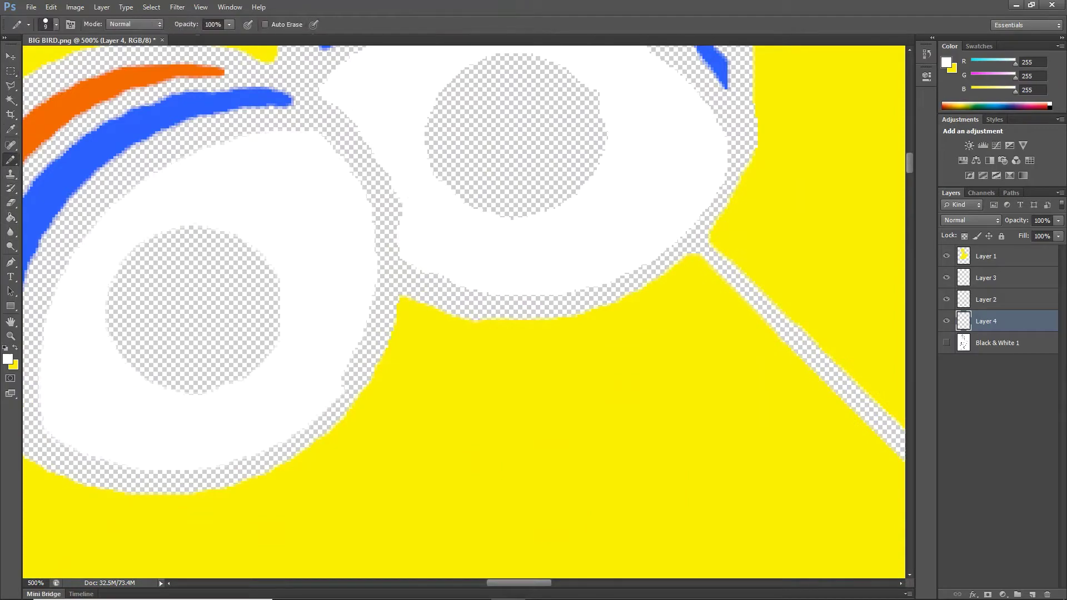
key(z)
alt+click(391, 345)
alt+click(391, 345)
alt+click(391, 344)
key(ctrl+minus)
key(ctrl+minus)
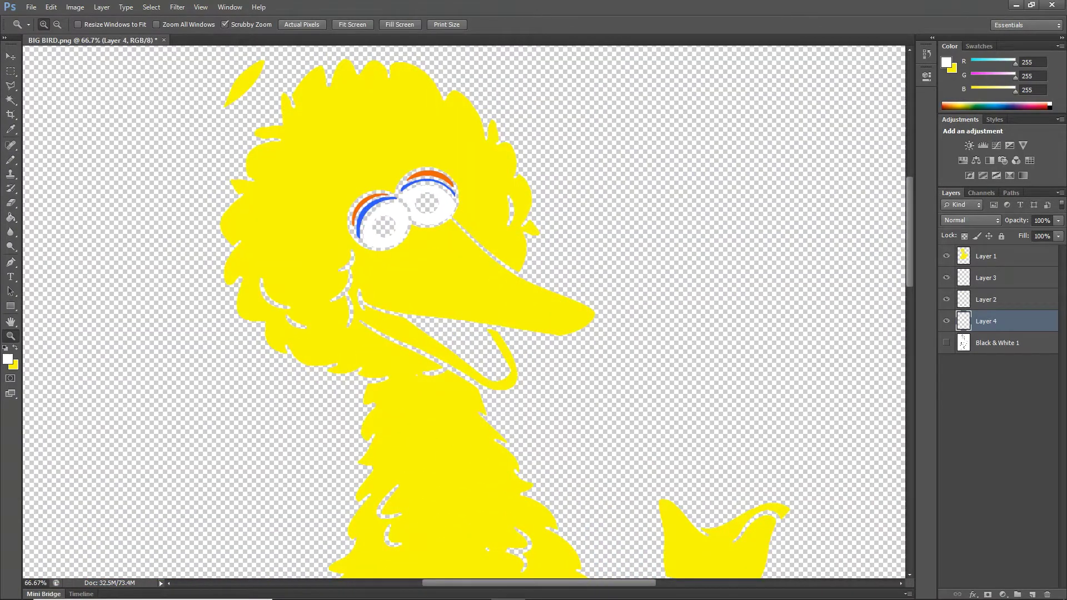
click(947, 343)
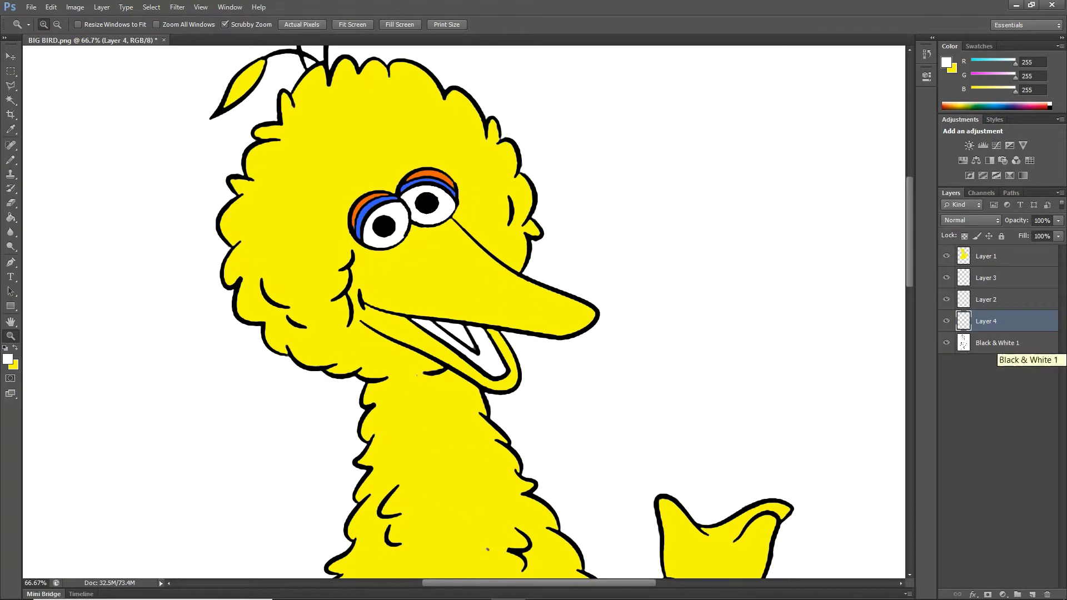
- Select the mouth interior around the tongue on the line-art layer and fill it with red, RGB 245, 10, 10, on a new layer
click(995, 343)
key(ctrl+plus)
key(ctrl+plus)
key(w)
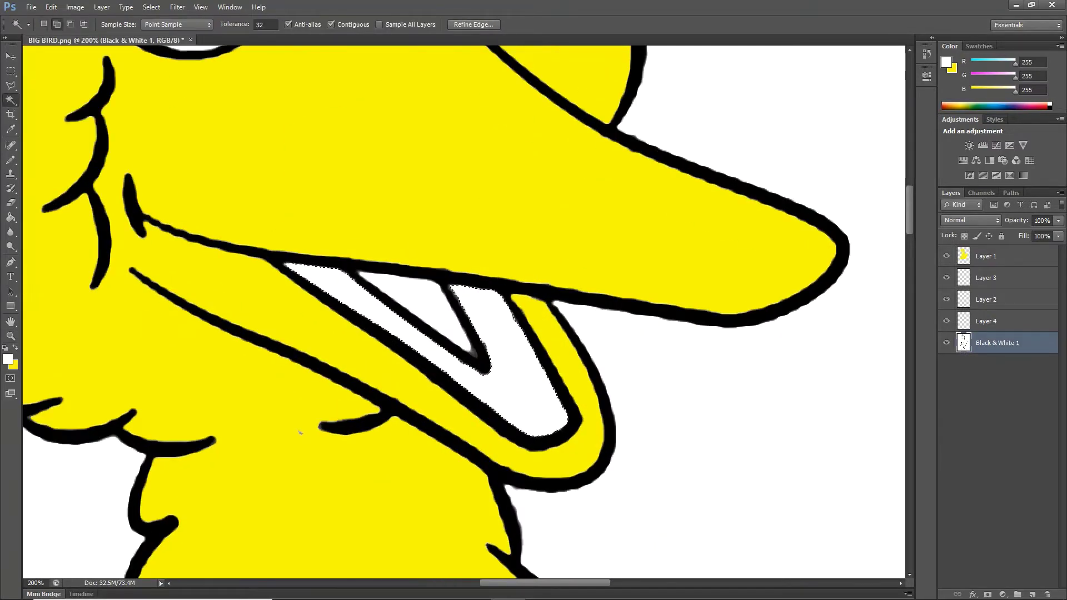
key(ctrl+shift+alt+n)
text(f50a0a)
key(Return)
key(g)
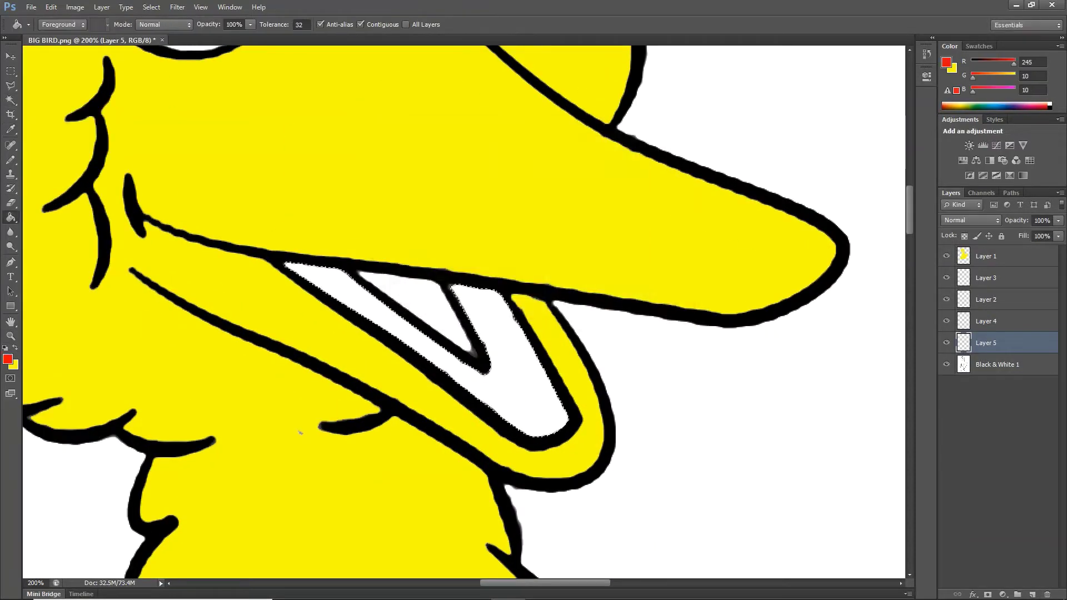
click(522, 389)
- Select the tongue on the line-art layer and fill it with orange, RGB 250, 143, 38, directly on that layer
key(alt+[)
key(w)
click(423, 303)
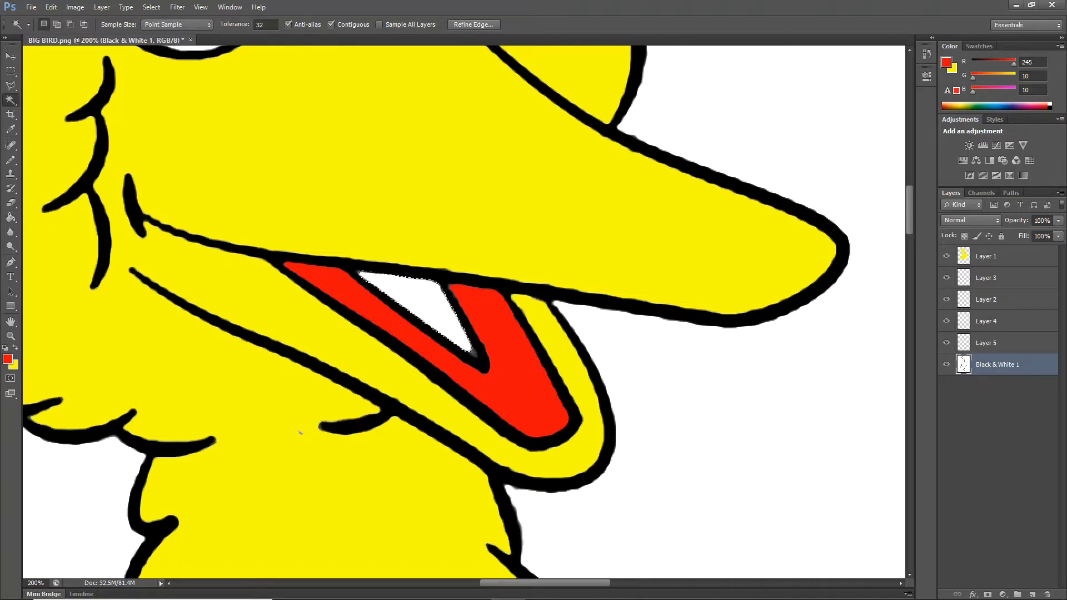
click(7, 359)
text(f57e0a)
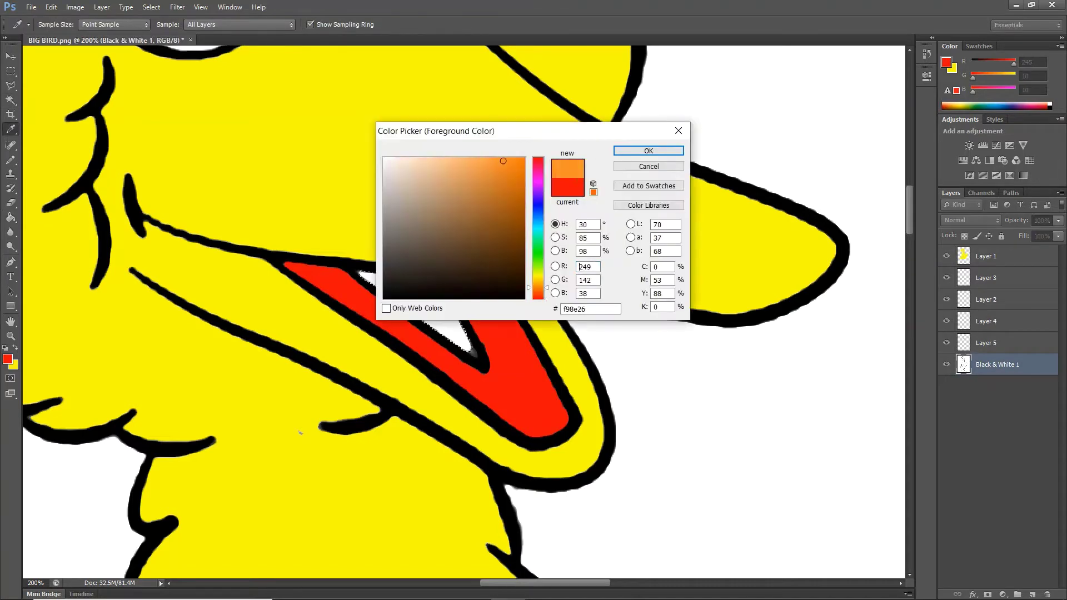
key(Return)
key(g)
click(450, 332)
key(z)
key(super)
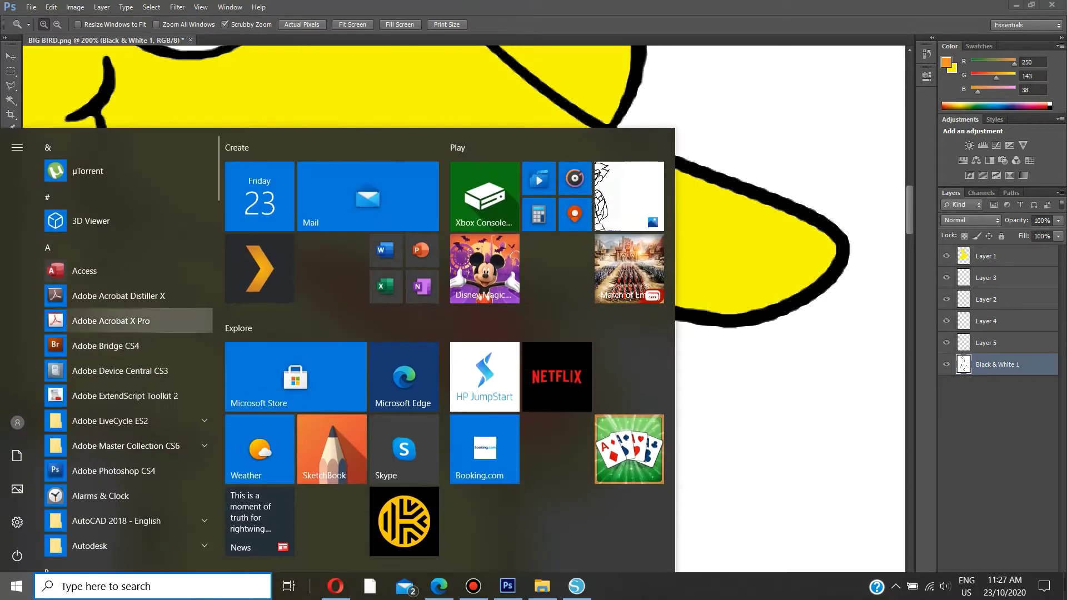
key(Escape)
- Add a new layer directly above the line art and fill the whole canvas with black, RGB 0, 0, 0
key(ctrl+minus)
key(ctrl+minus)
key(ctrl+minus)
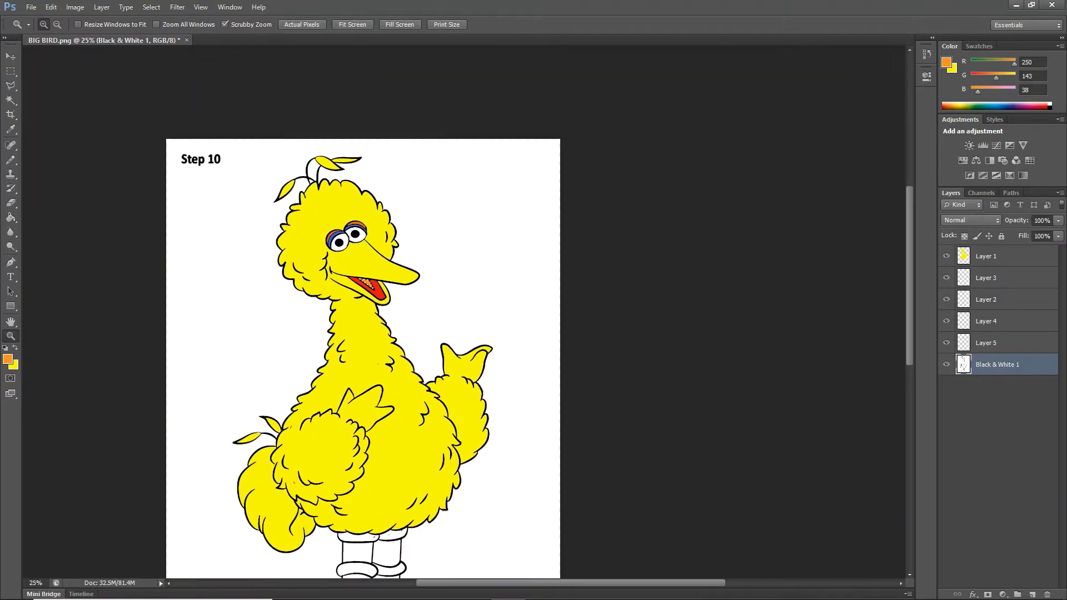
key(m)
key(ctrl+shift+alt+n)
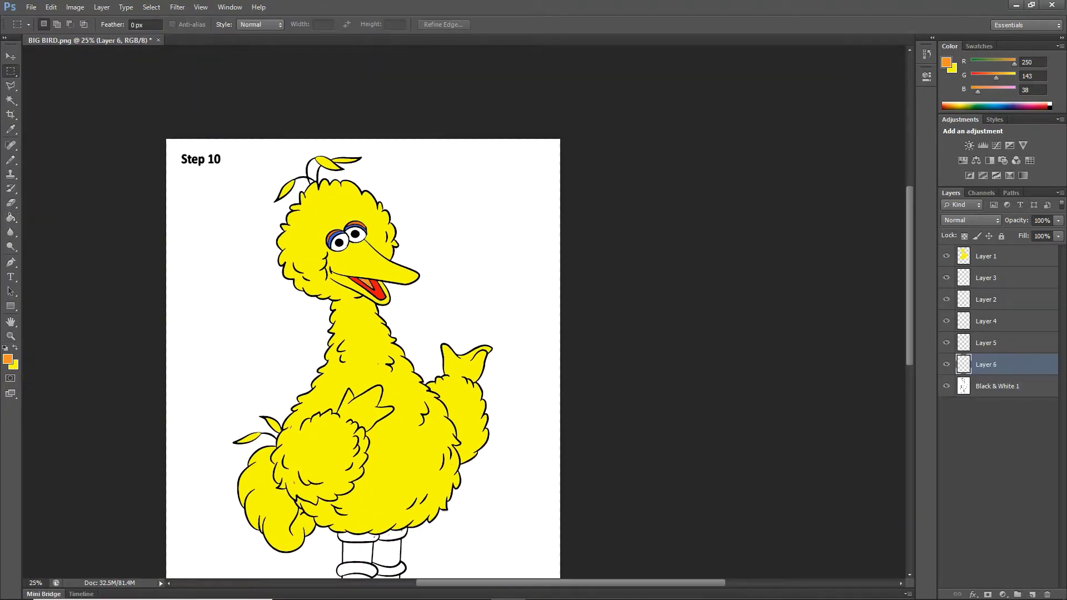
click(8, 360)
click(396, 307)
click(631, 150)
key(g)
click(501, 194)
scroll(363, 333, down, 1)
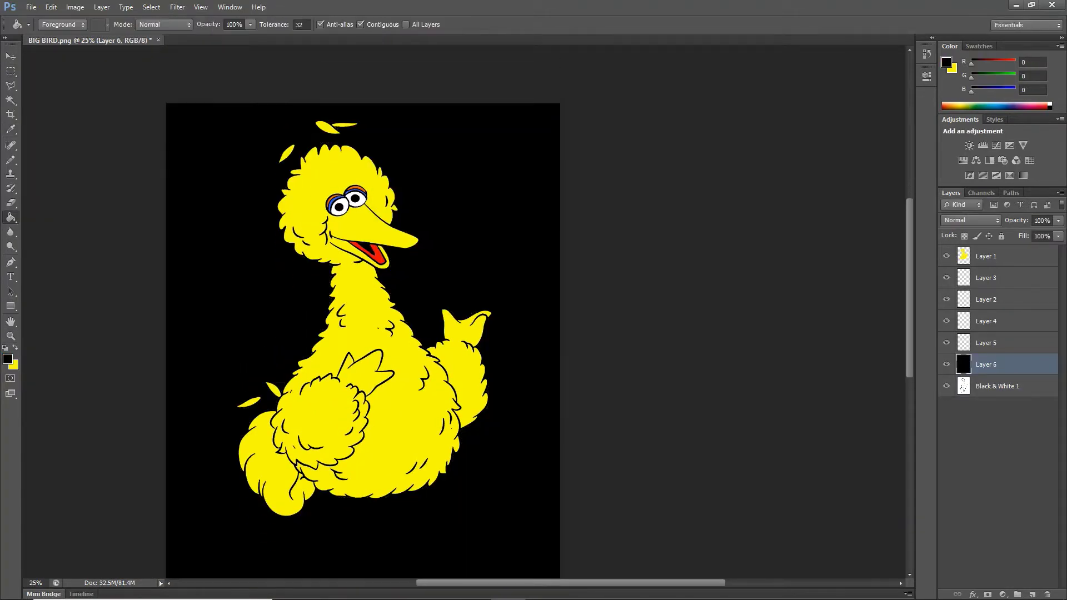
scroll(363, 333, up, 1)
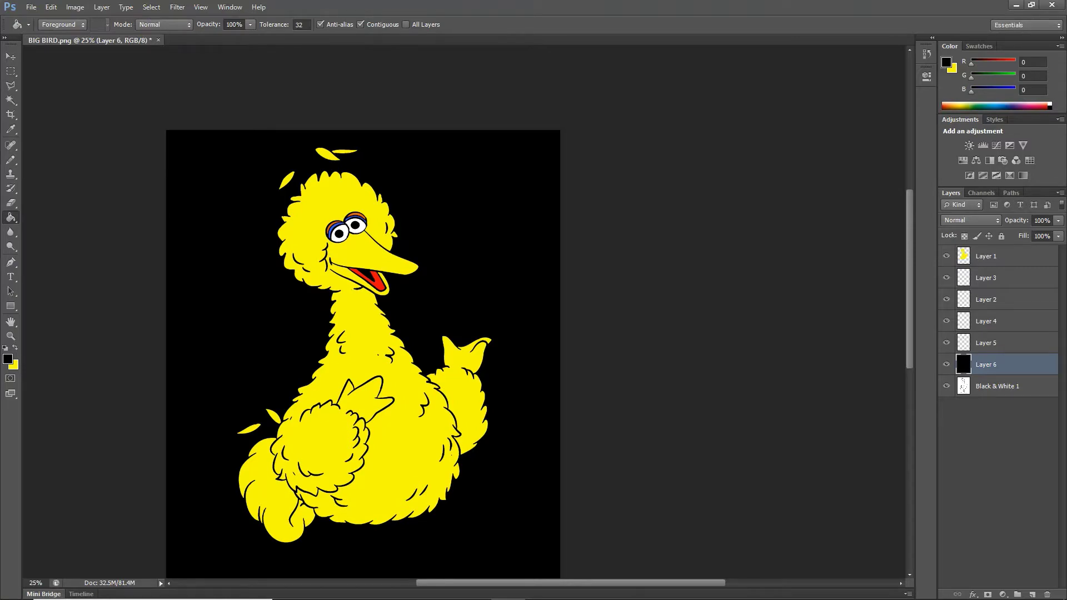
- Save the artwork as BIG BIRD.psd with maximum compatibility enabled
key(ctrl+shift+s)
key(Return)
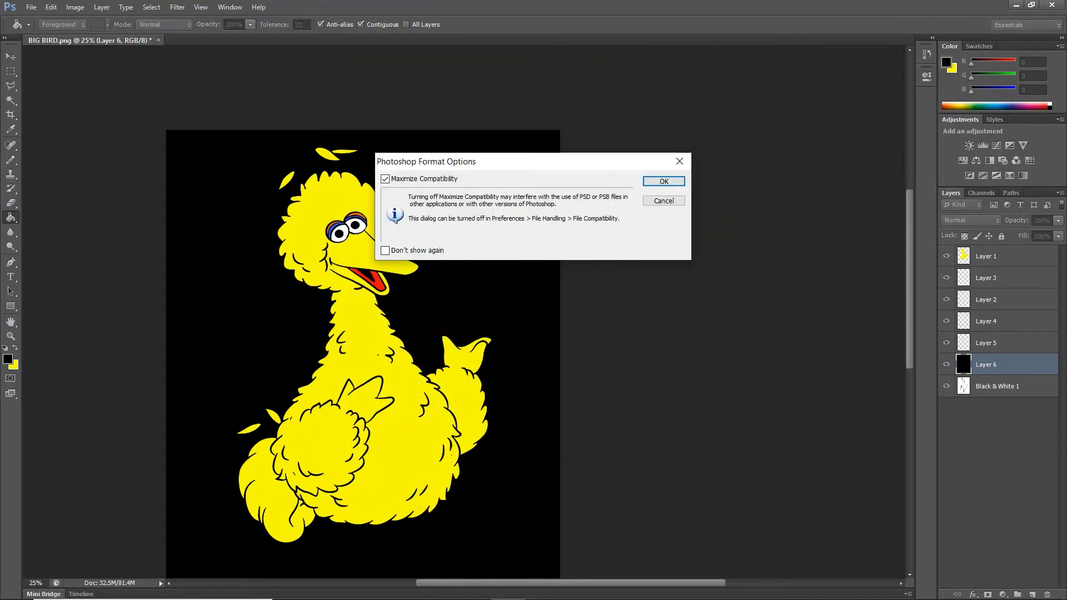
key(Return)
- Place the circle line illustration from the SESAME STREET folder into the Big Bird document as the topmost layer
key(alt+Tab)
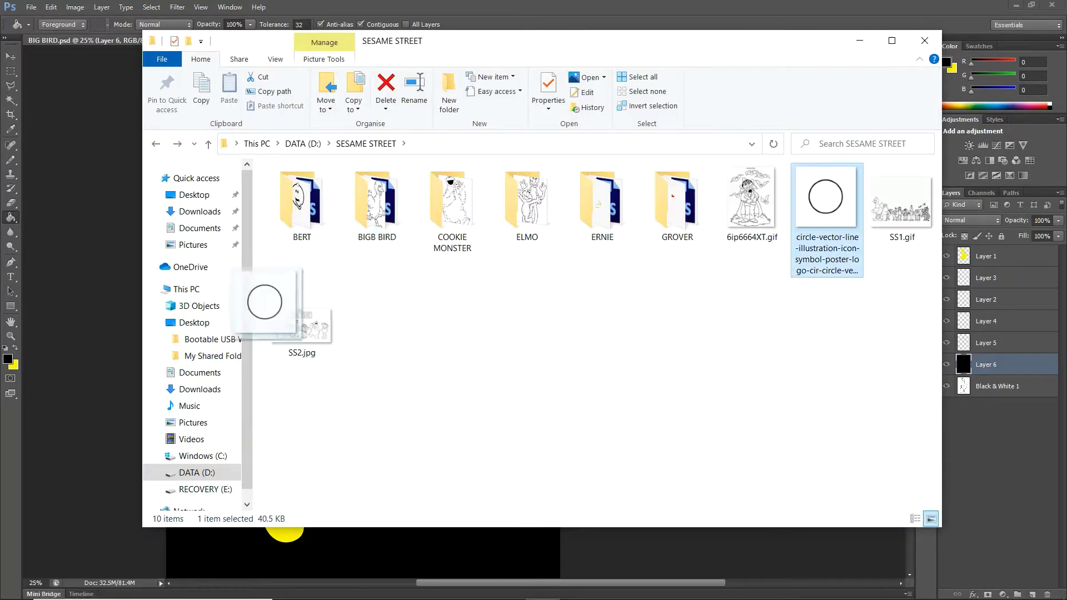
drag(281, 512, 353, 260)
key(Return)
key(ctrl+shift+bracketright)
key(z)
click(348, 259)
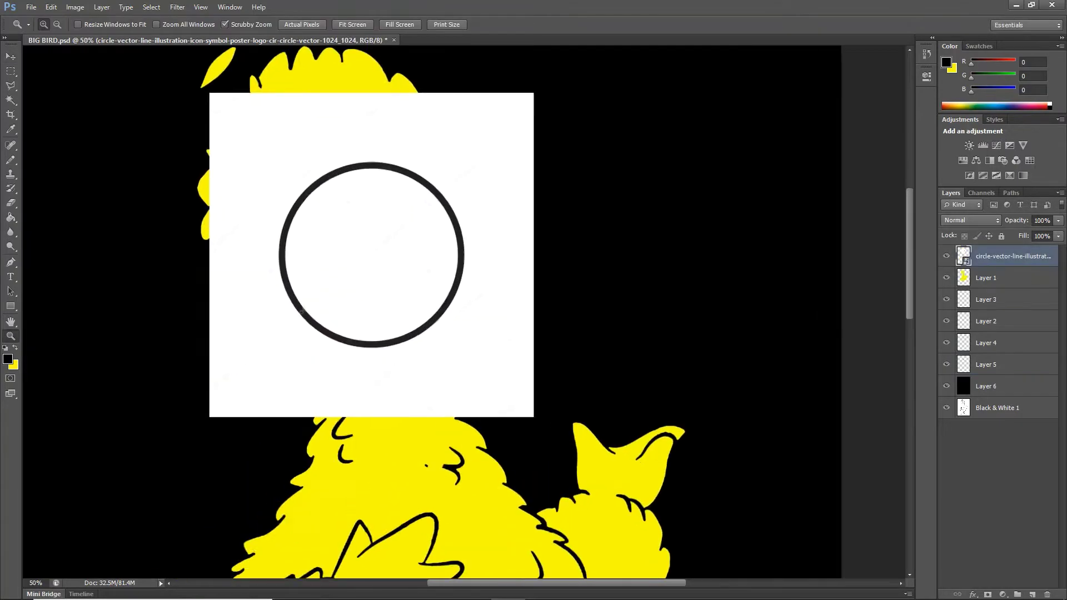
- Add a Levels adjustment with white input 224 and a raised black input to darken the ring, and merge it with the circle layer
key(ctrl+plus)
click(102, 7)
click(358, 140)
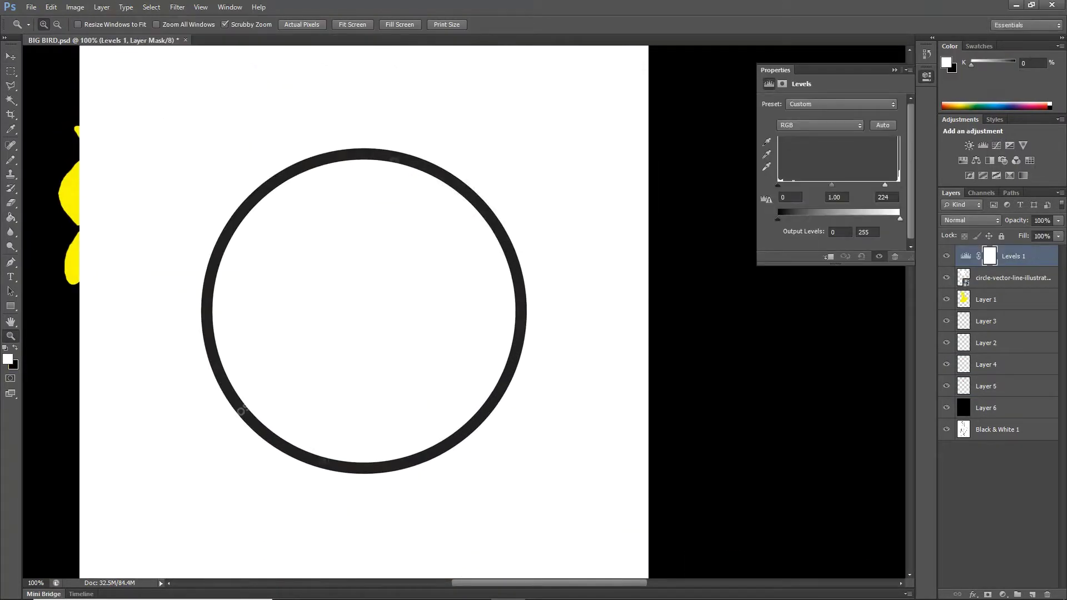
drag(779, 185, 807, 185)
shift+click(1012, 278)
right_click(1028, 277)
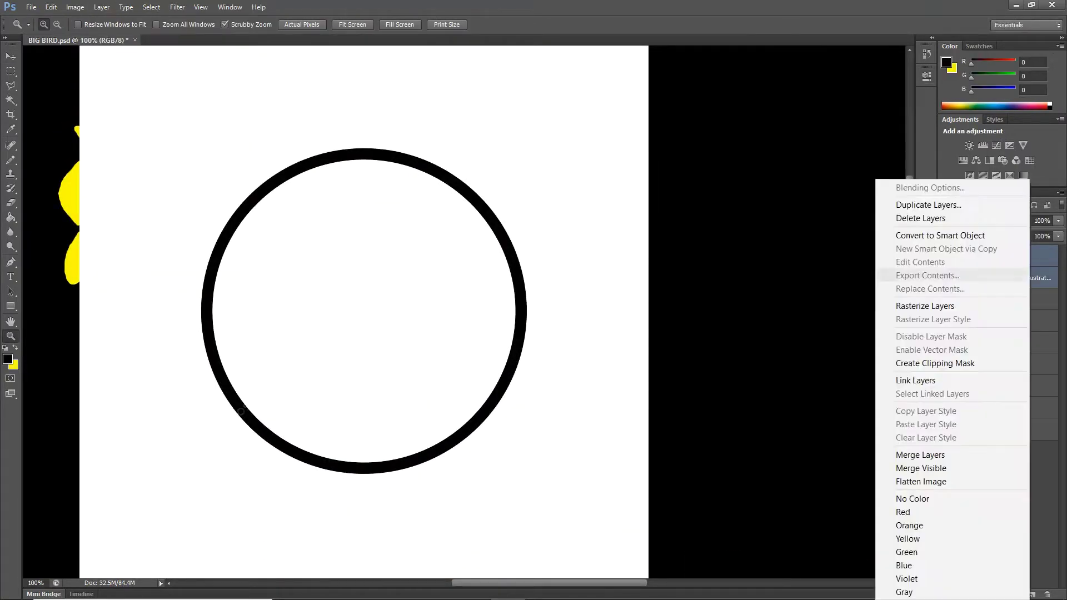
click(1042, 256)
- Select the black ring of the circle and fill it with off-white, RGB 253, 250, 248, on a new layer
key(w)
click(262, 194)
key(ctrl+shift+alt+n)
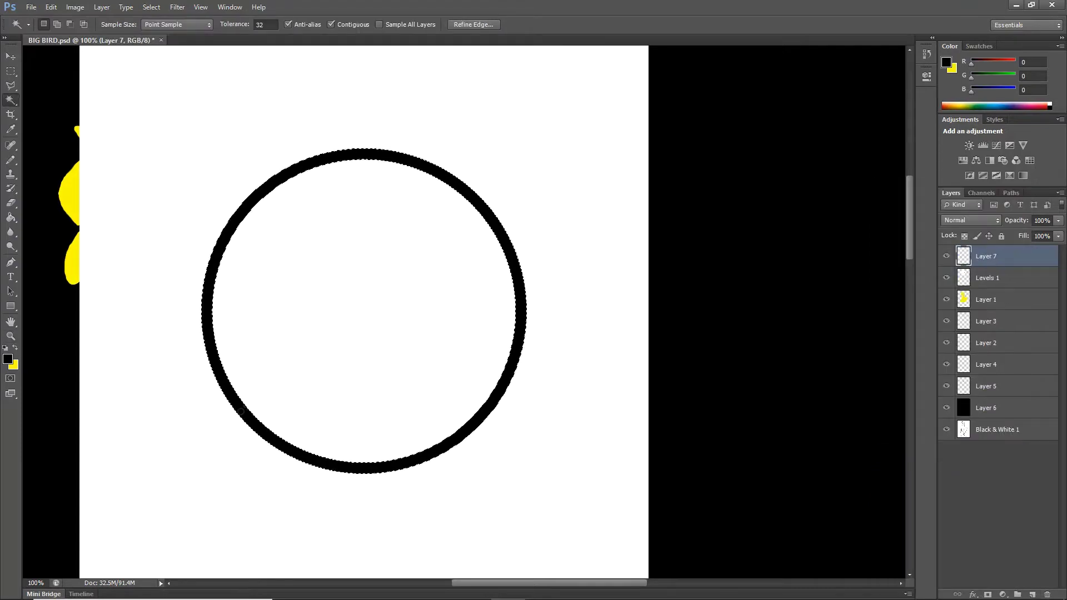
click(8, 359)
click(388, 163)
click(645, 150)
key(g)
click(241, 411)
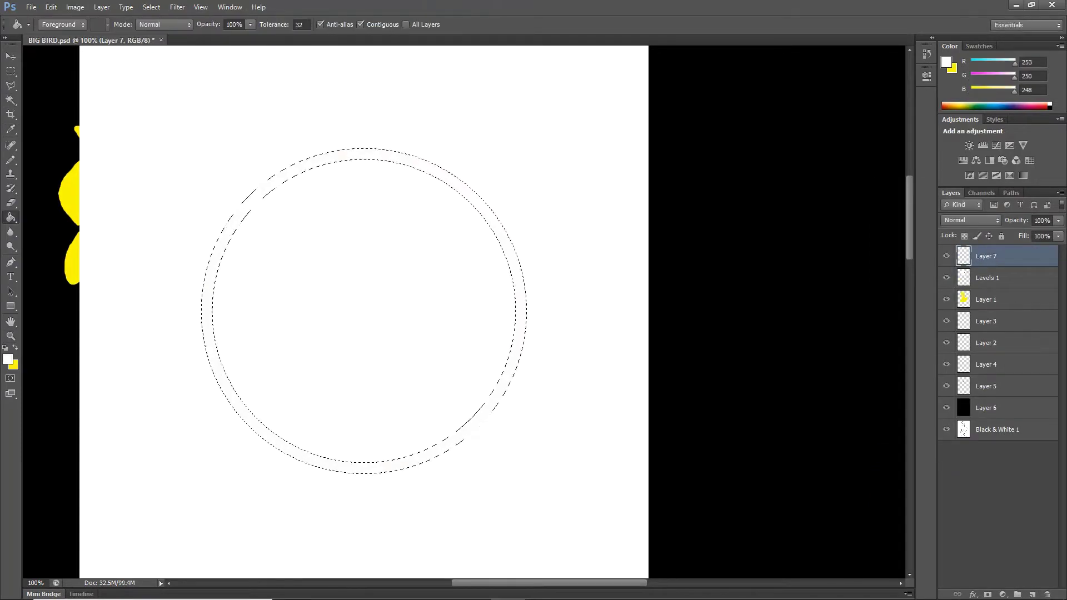
- Move the merged circle layer below the black background layer, hide it and the line-art layer, and deselect
drag(987, 278, 946, 430)
key(ctrl+d)
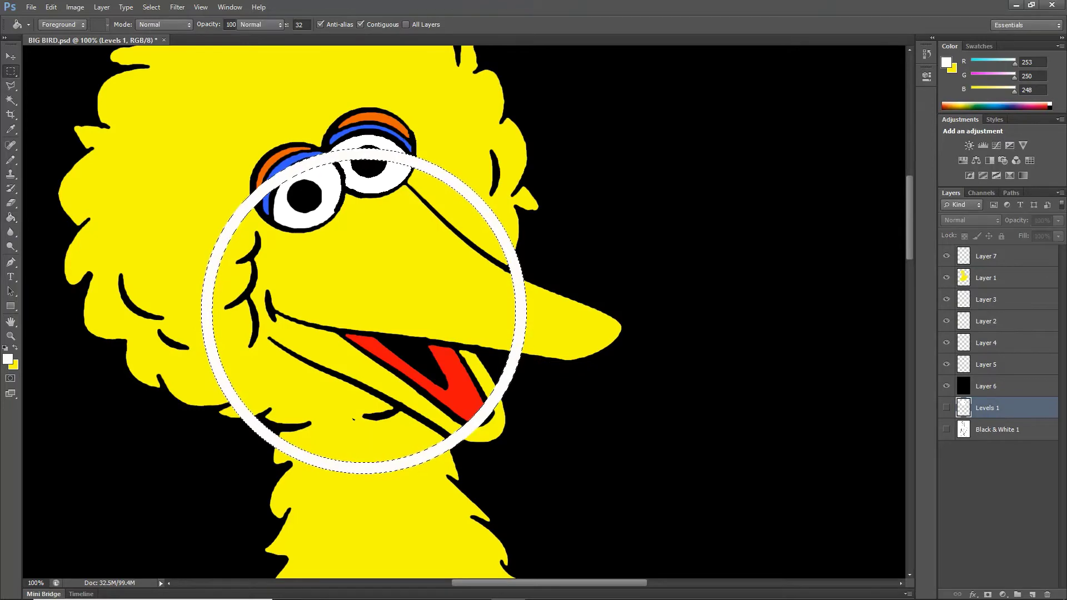
key(z)
key(ctrl+minus)
key(ctrl+minus)
key(ctrl+minus)
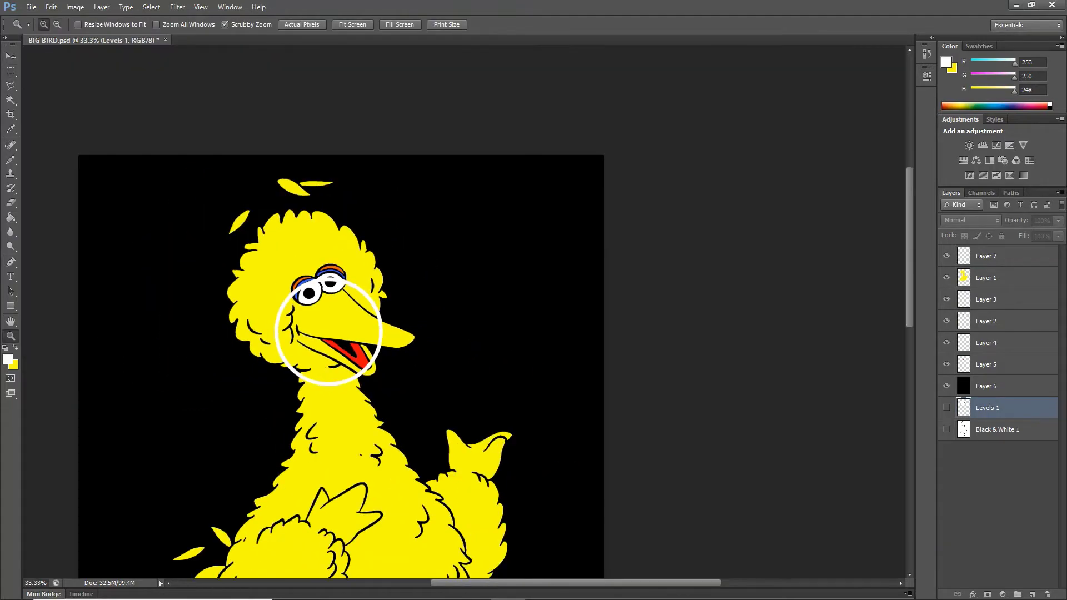
- Scale the off-white ring on Layer 7 to 300% in width and height and position it around the bird's head and upper body
click(987, 255)
key(ctrl+t)
text(300)
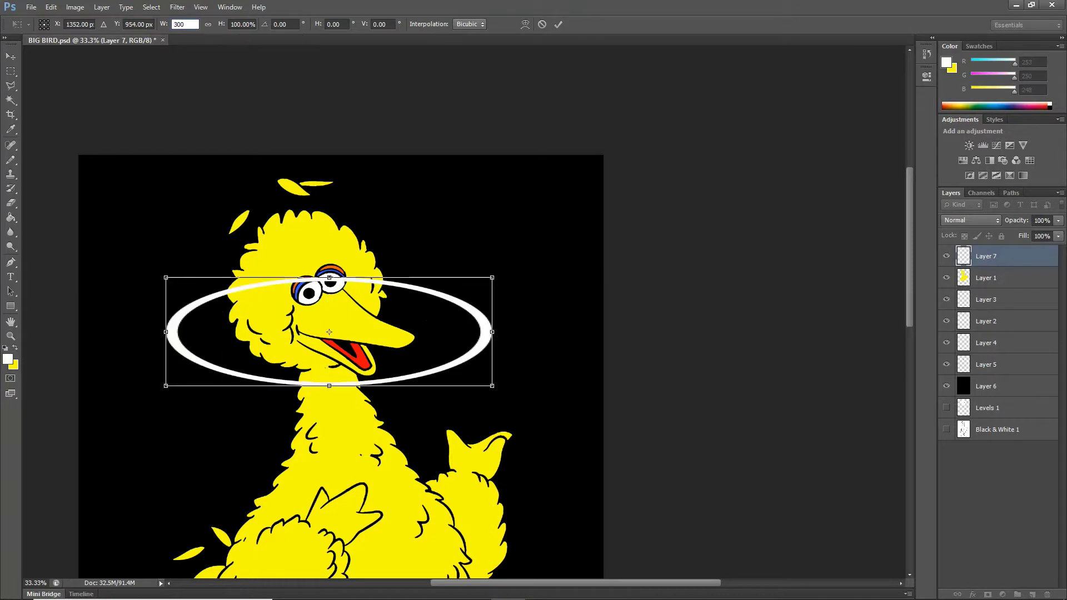
key(Tab)
text(300)
key(Return)
drag(464, 202, 533, 218)
scroll(478, 250, down, 3)
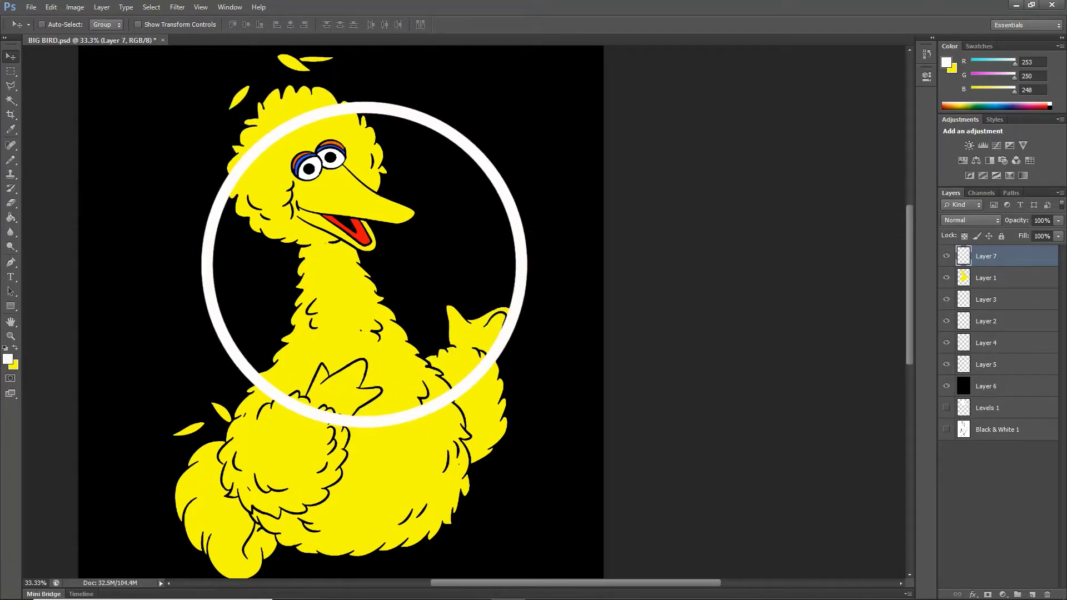
- Select the area outside the ring and erase the yellow body parts below it on Layer 1 with a 288 px hard eraser, then deselect
key(m)
scroll(340, 311, up, 2)
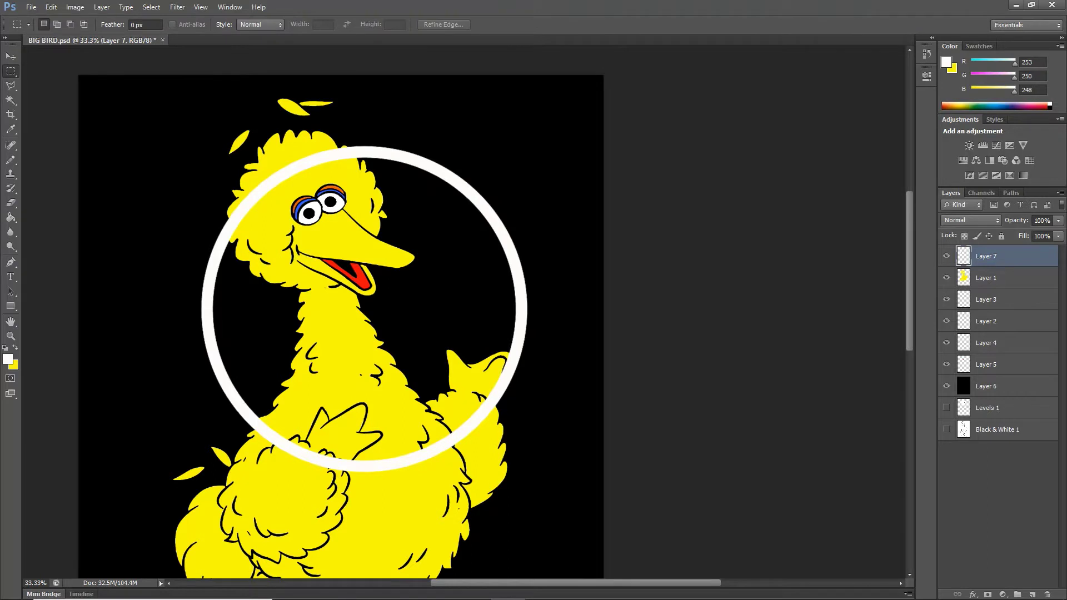
scroll(341, 312, down, 5)
key(e)
key(alt+bracketleft)
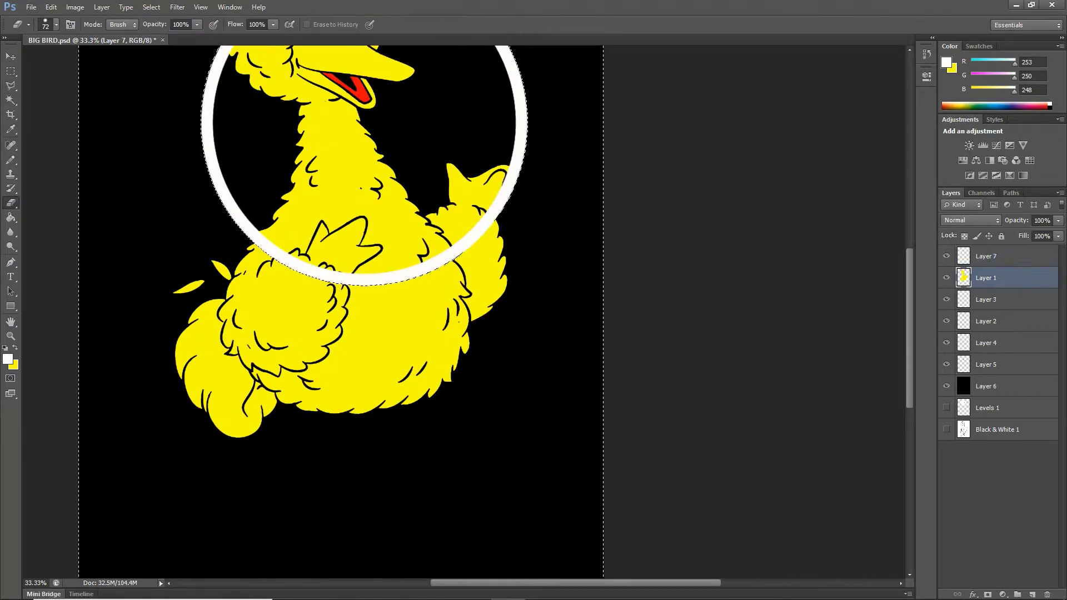
right_click(213, 306)
drag(261, 317, 300, 318)
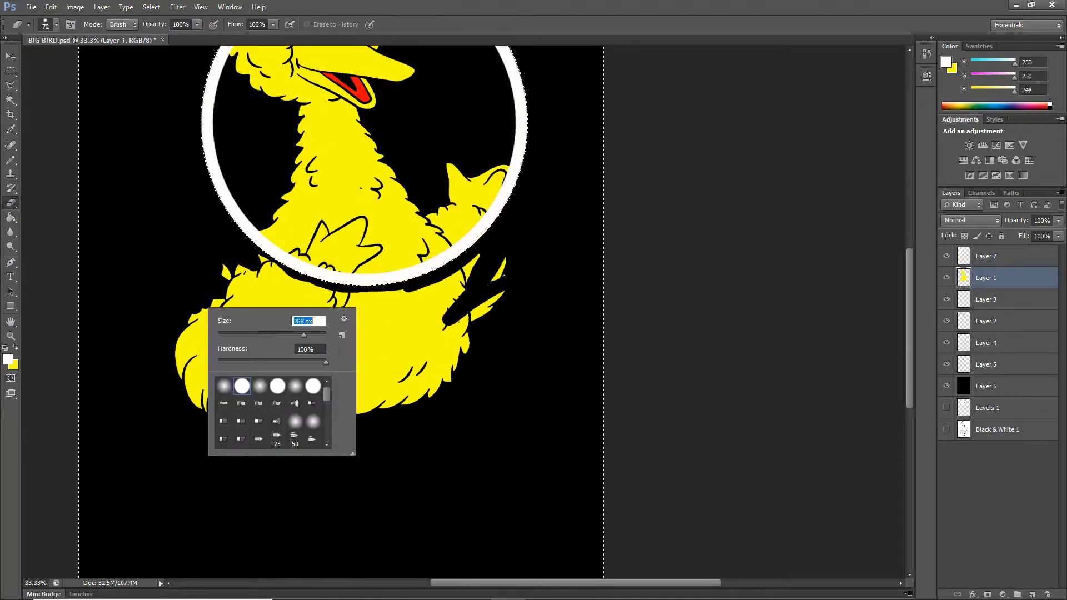
key(Return)
mouse_move(239, 401)
mouse_down()
mouse_move(245, 234)
mouse_move(478, 383)
mouse_move(266, 361)
mouse_up()
drag(222, 423, 289, 389)
scroll(341, 311, up, 8)
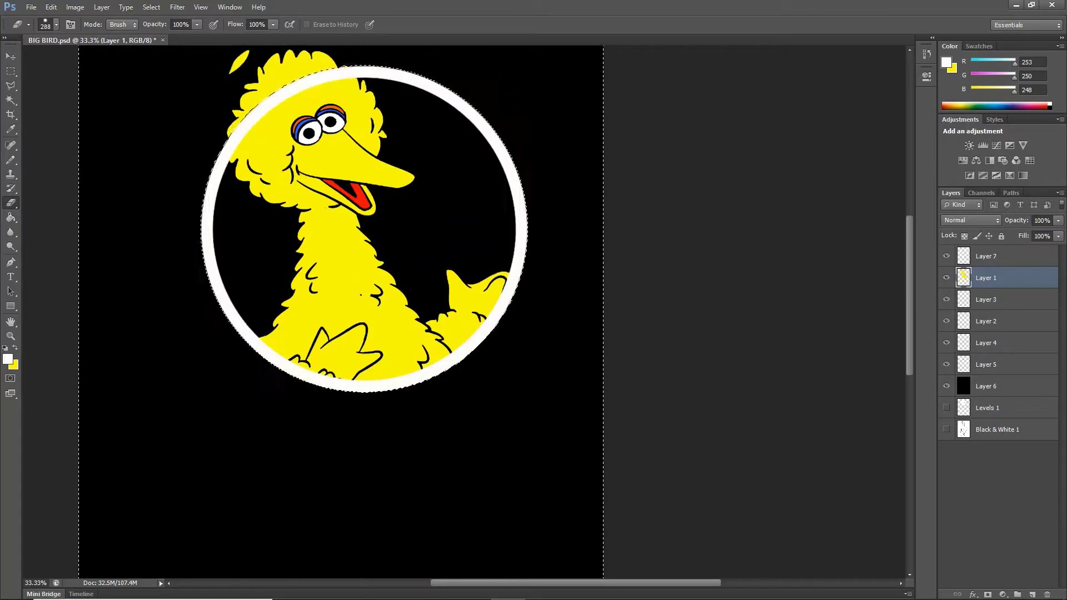
key(m)
key(ctrl+d)
- With the yellow head area of Layer 1 selected, erase the part of the ring crossing the head on Layer 7 and deselect
key(e)
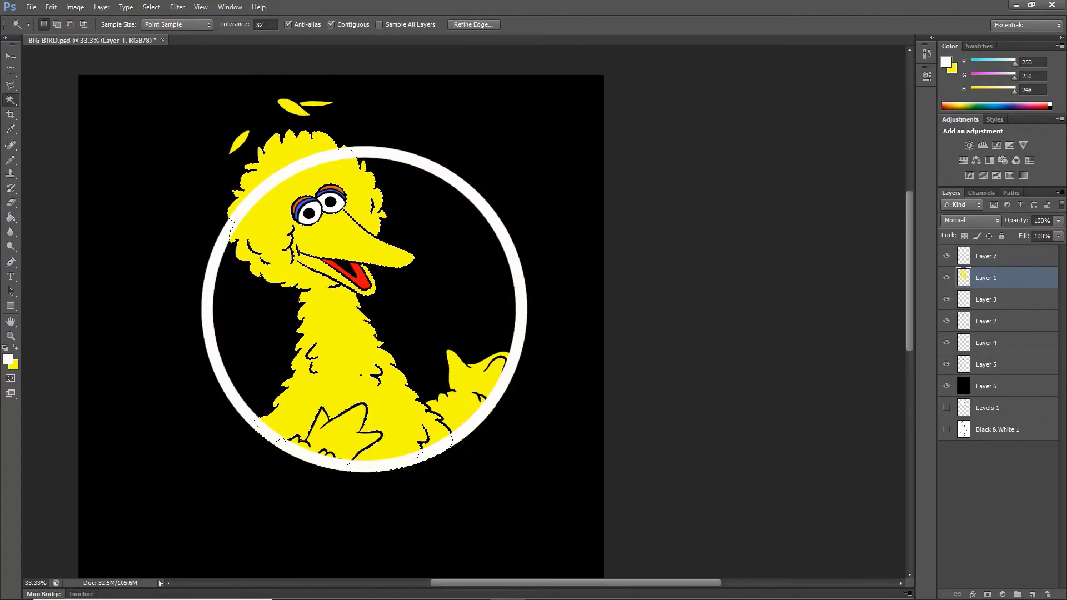
key(alt+bracketright)
key(Delete)
drag(233, 222, 281, 175)
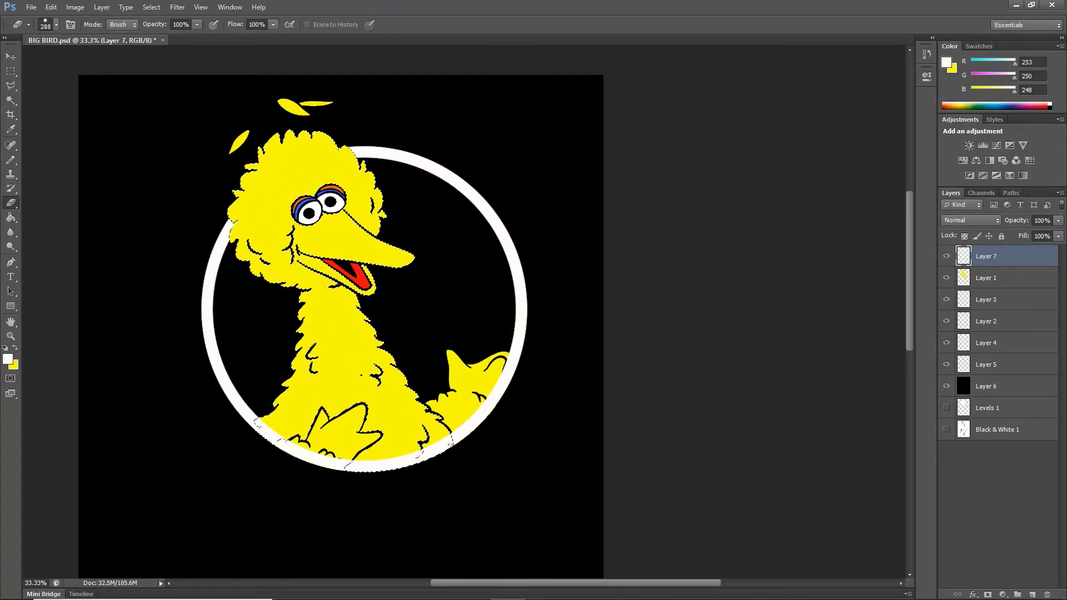
key(m)
key(ctrl+d)
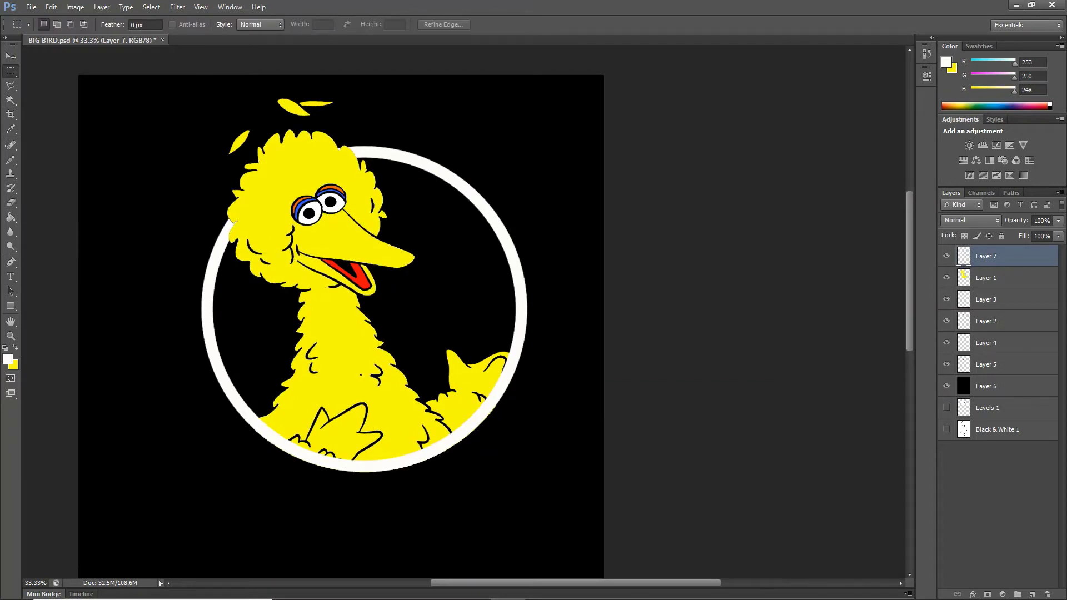
- Merge Layer 4 with the white ring on Layer 7
click(1001, 342)
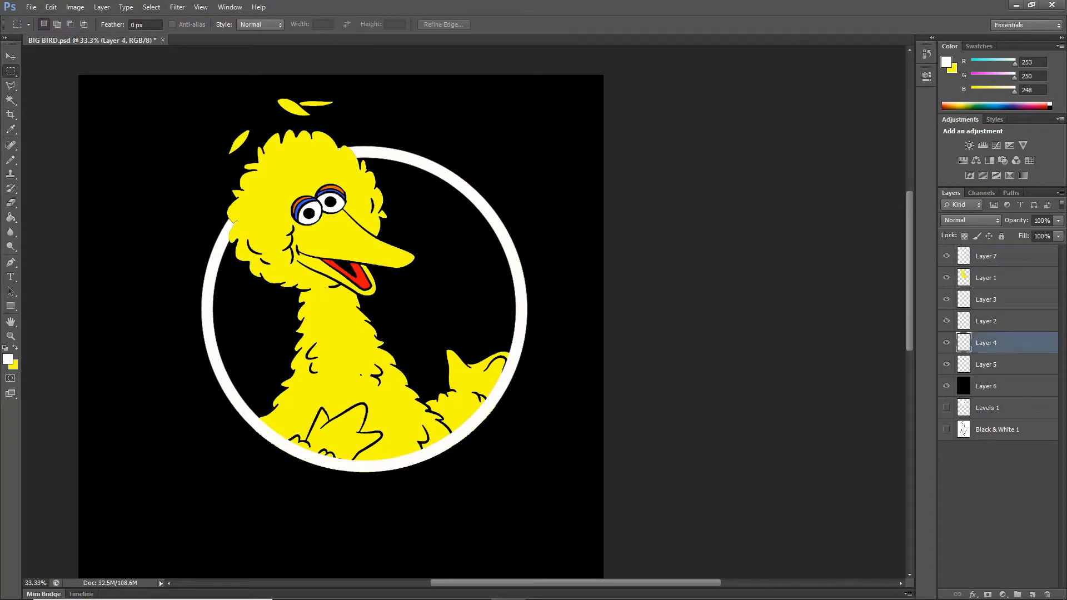
ctrl+click(1017, 256)
right_click(1017, 256)
click(939, 453)
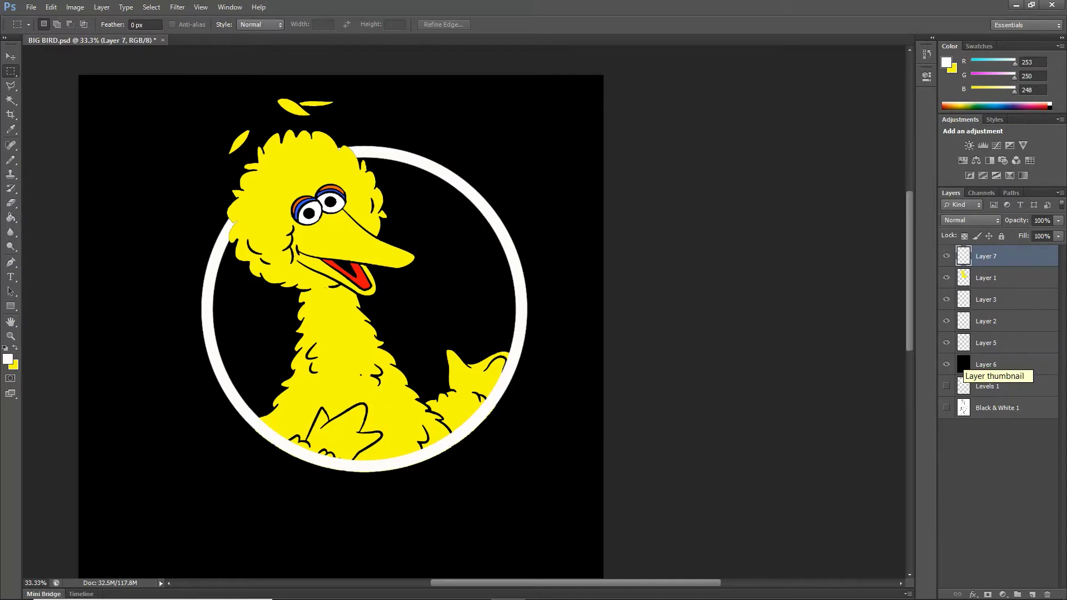
- Hide the black Layer 6, show Black & White 1, and select its black outlines around the head and head feathers
click(947, 364)
key(z)
click(302, 128)
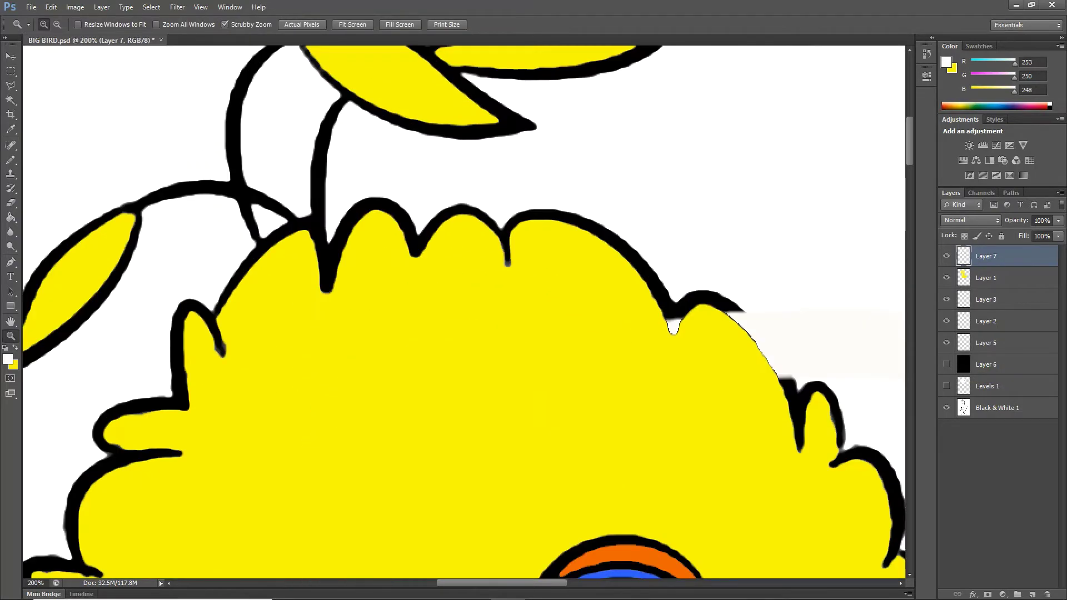
key(w)
click(997, 408)
ctrl+click(964, 408)
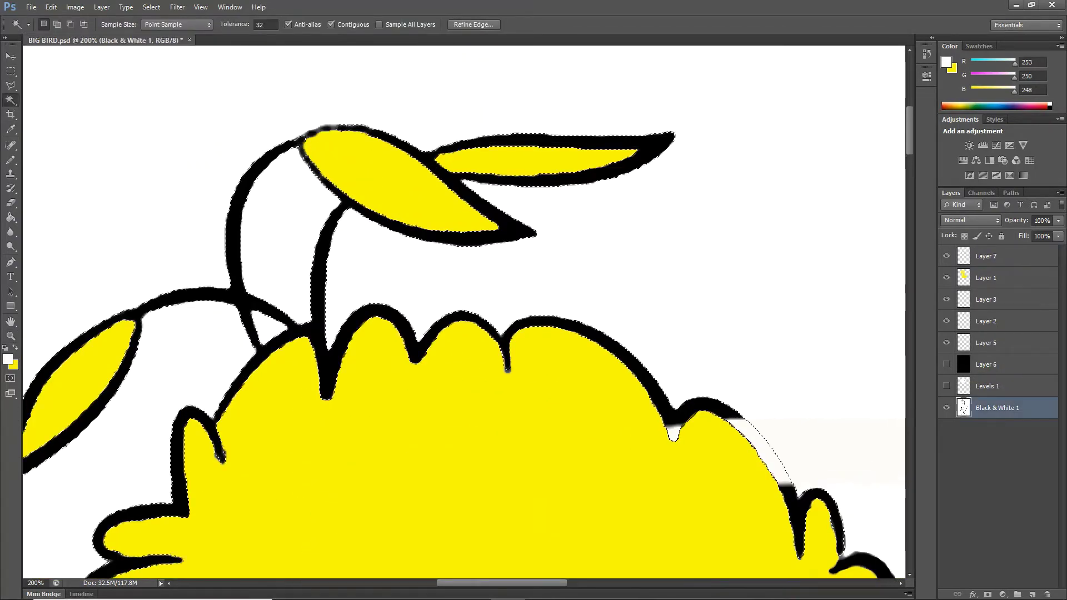
- Fill the selected outlines with the off-white foreground colour on a new layer and deselect
key(ctrl+shift+alt+n)
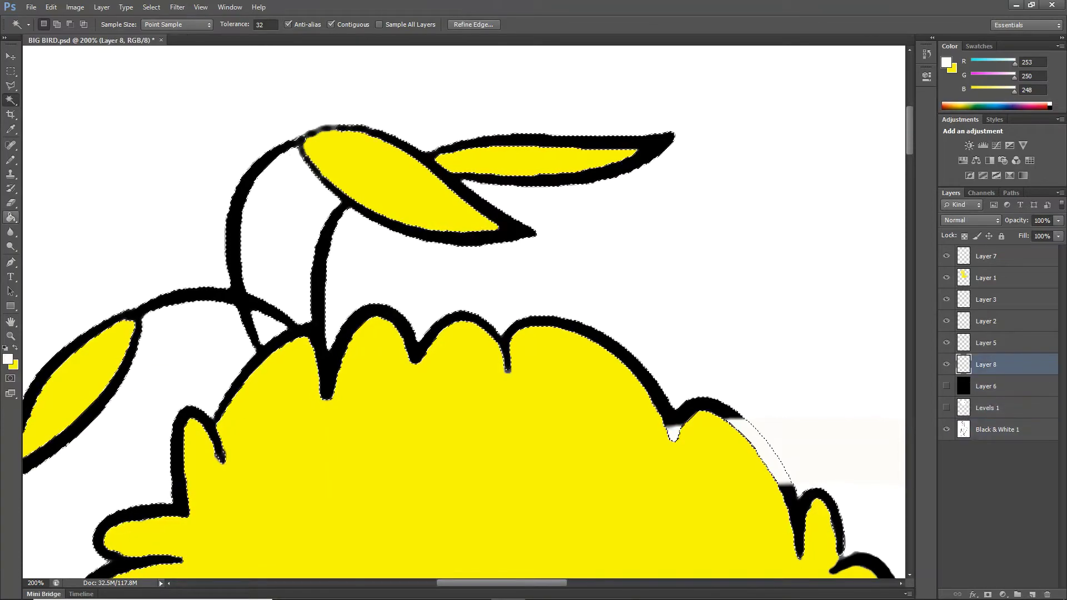
key(g)
key(alt+BackSpace)
key(ctrl+d)
key(m)
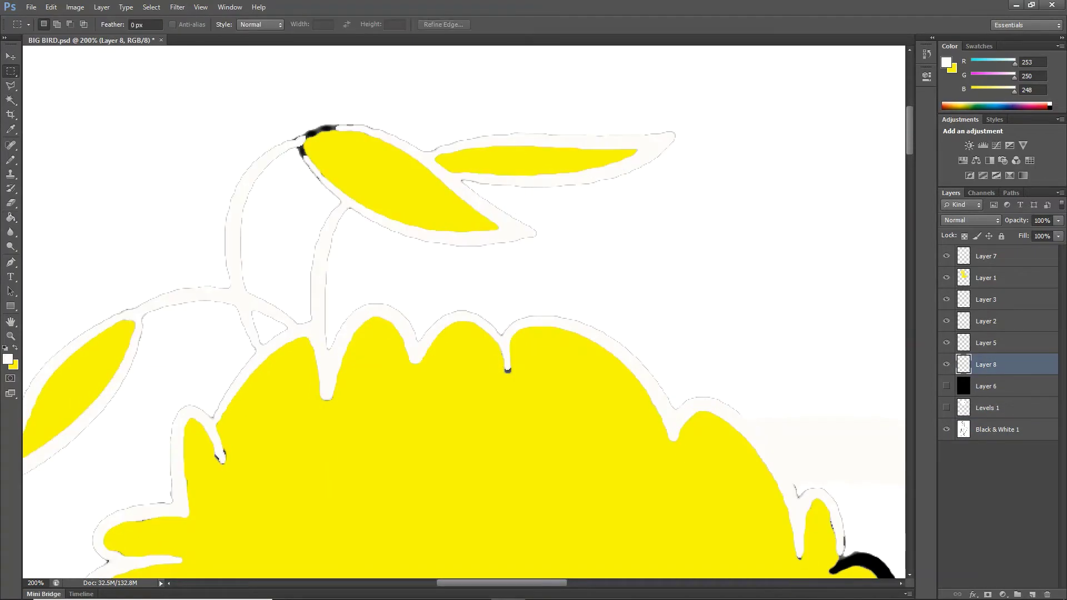
- Hide all other layers and erase the outline parts connecting to the feather stems on Layer 8 with a 22 px eraser
drag(946, 256, 947, 320)
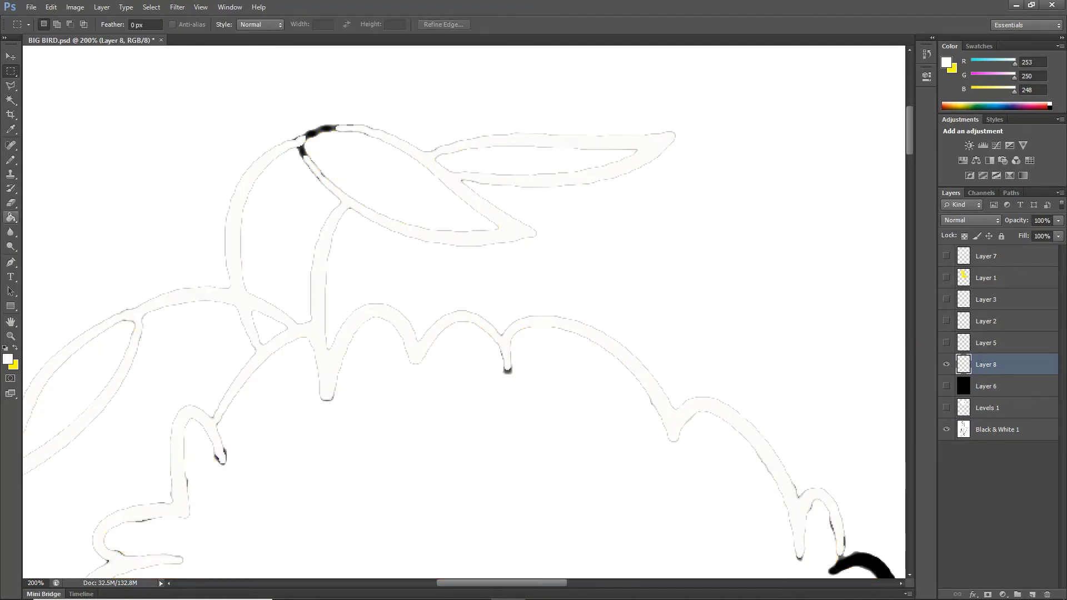
key(e)
right_click(364, 120)
key(Return)
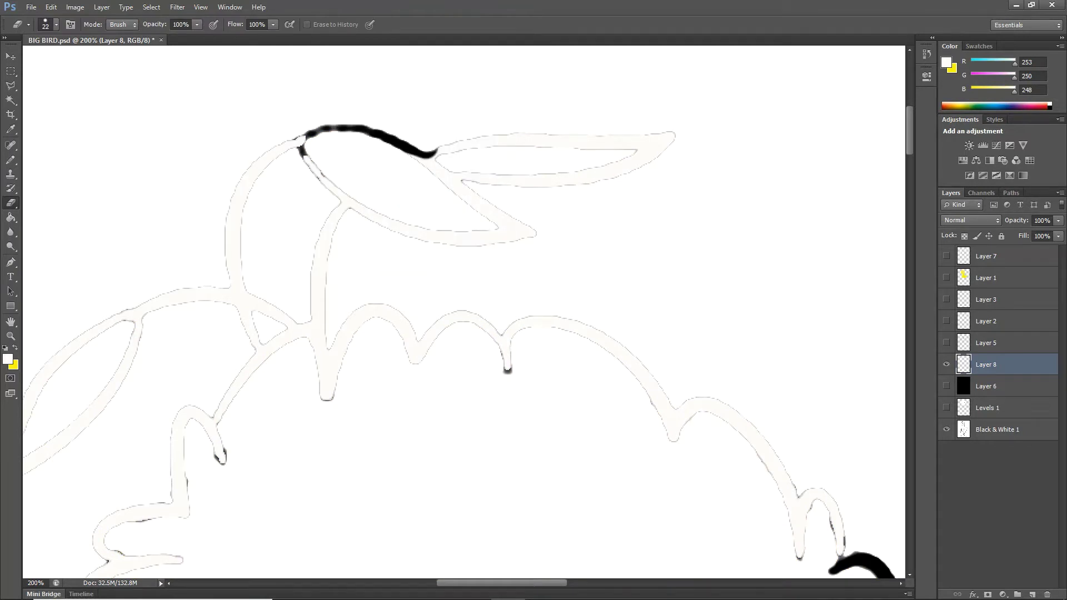
click(946, 430)
mouse_move(422, 150)
mouse_down()
mouse_move(456, 158)
mouse_move(517, 228)
mouse_move(656, 139)
mouse_up()
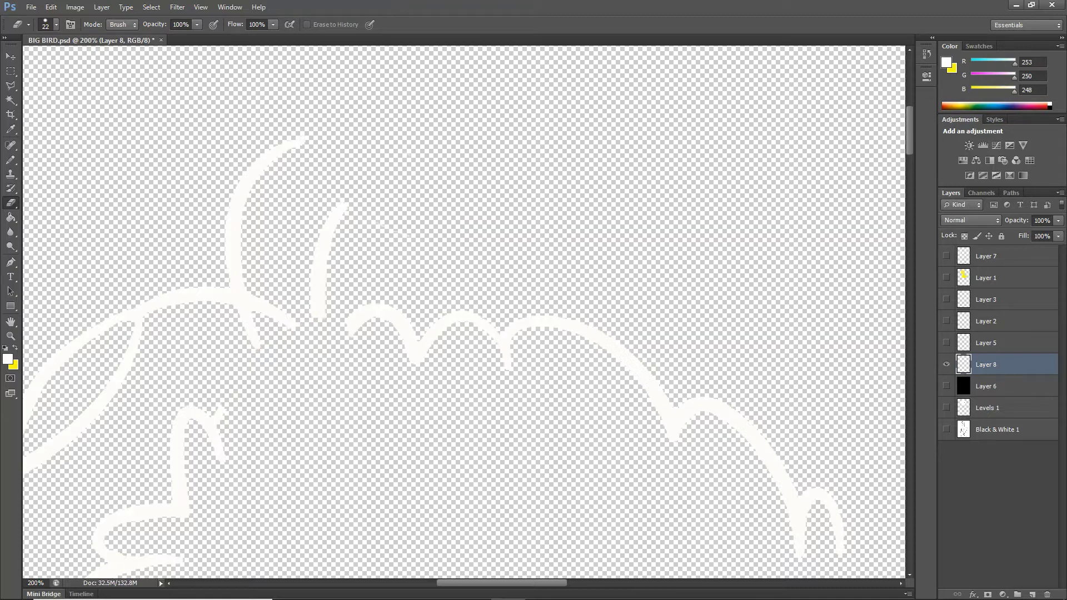
- Select the off-white feather stems above the head on Layer 8
key(z)
mouse_move(219, 233)
mouse_down()
mouse_move(183, 234)
mouse_move(261, 234)
mouse_up()
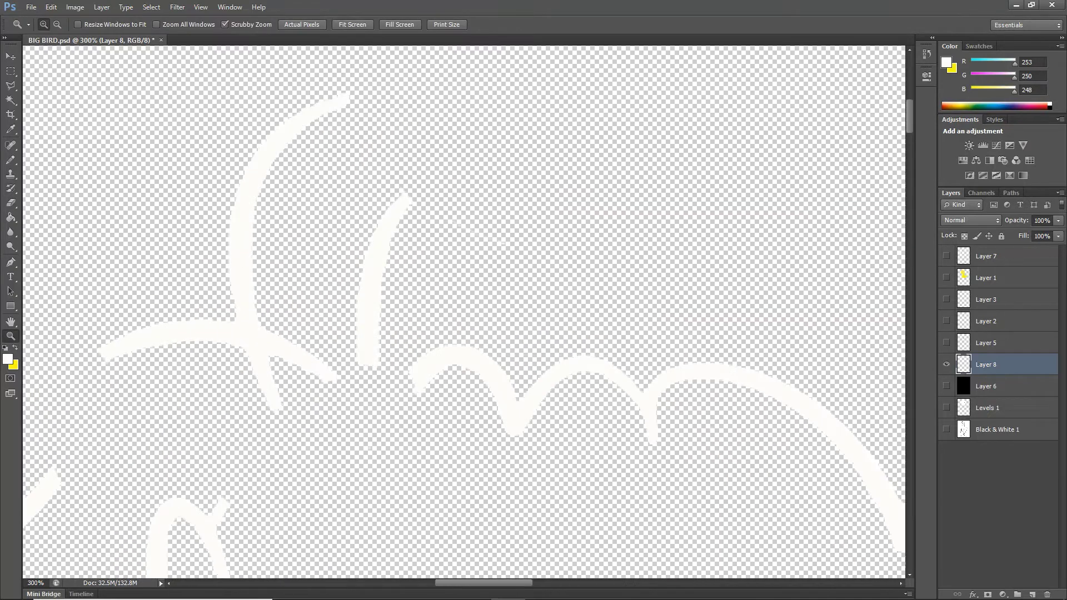
key(w)
click(319, 369)
- Put the selected feather stems on a new layer and delete Layer 8
right_click(381, 248)
click(423, 514)
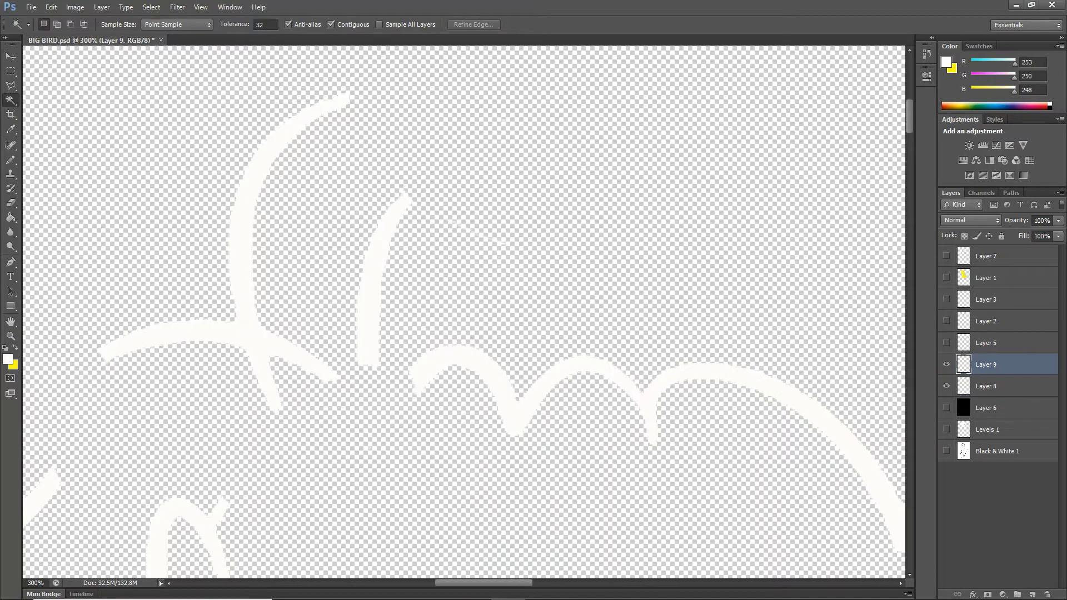
right_click(1000, 386)
click(889, 240)
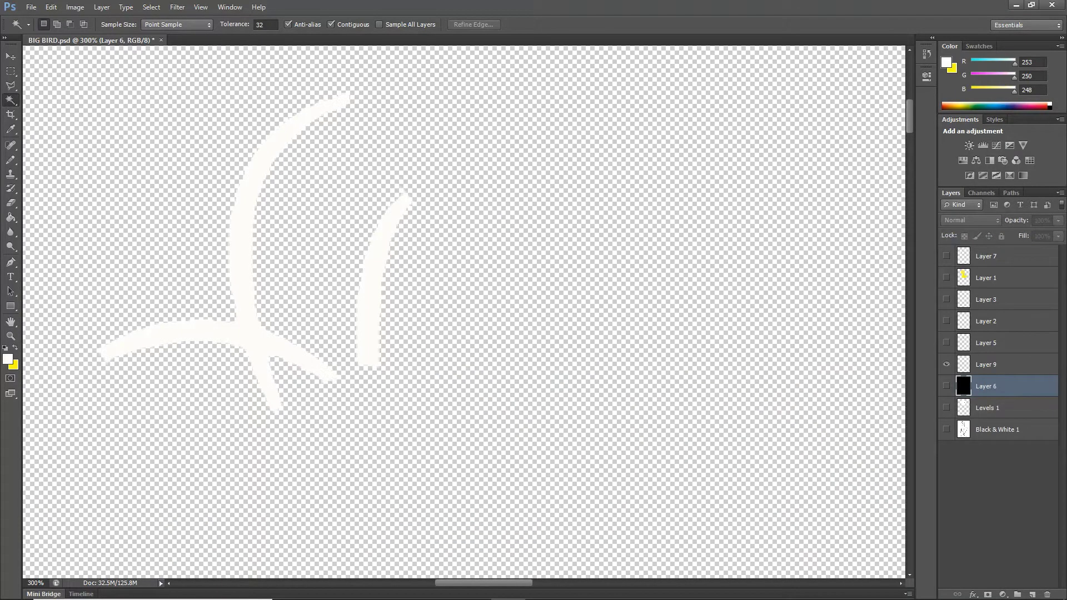
- Merge the feather-stem layer with Layer 7
click(1034, 297)
shift+click(1034, 276)
right_click(1017, 276)
click(907, 455)
- Show the yellow Layer 1, the black Layer 6, the remaining colour layers and the ring on Layer 7
click(946, 277)
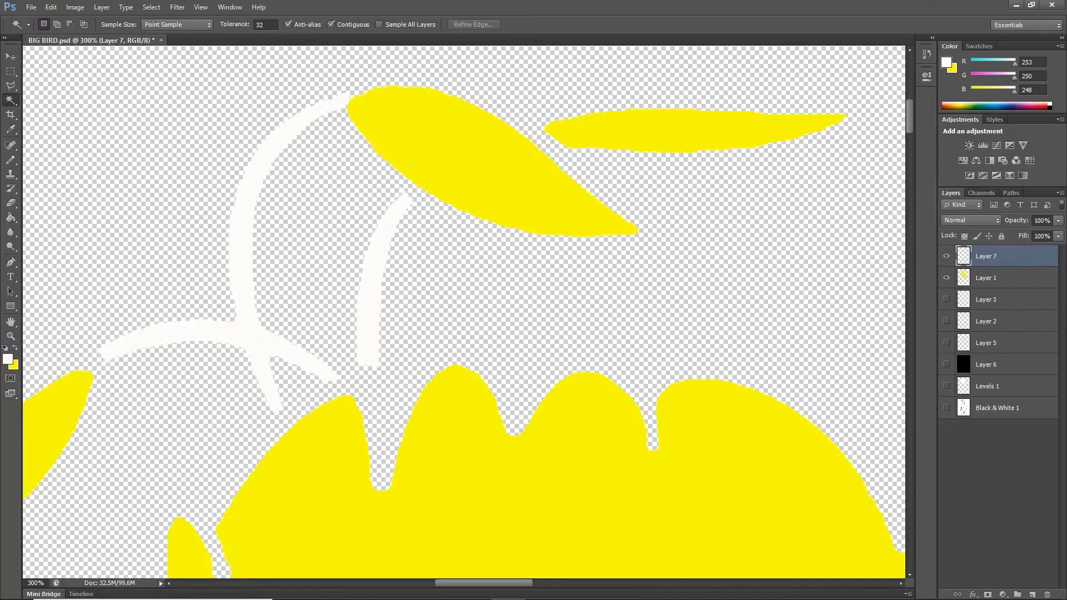
click(947, 364)
key(z)
key(ctrl+0)
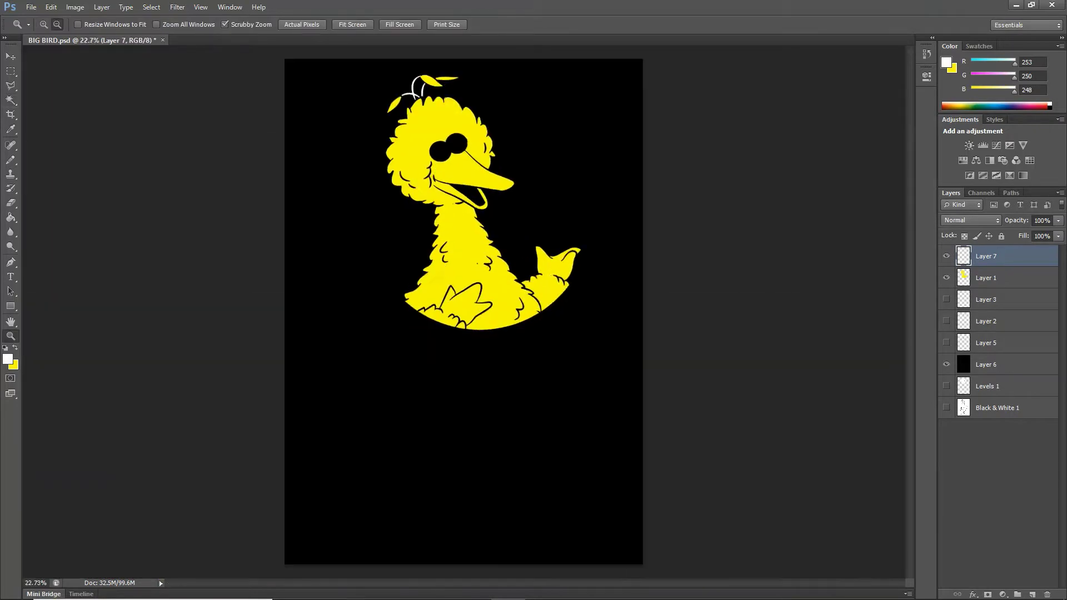
click(947, 299)
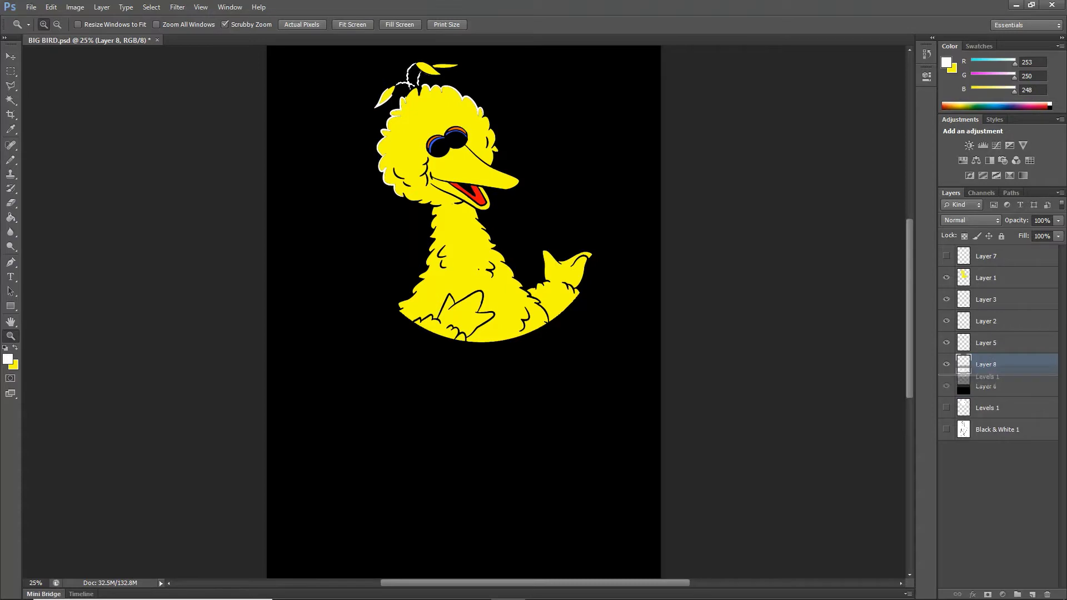
click(986, 407)
click(946, 256)
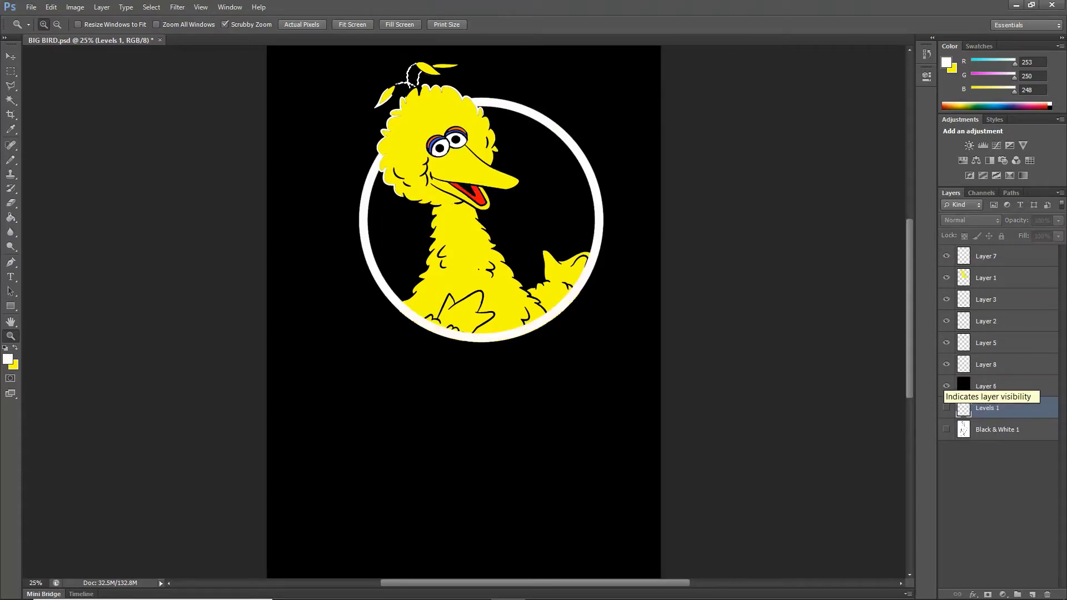
- Put the selected feather stems of Layer 8 on their own layer, and move the hidden Layer 8 below the black Layer 6
click(946, 364)
click(986, 364)
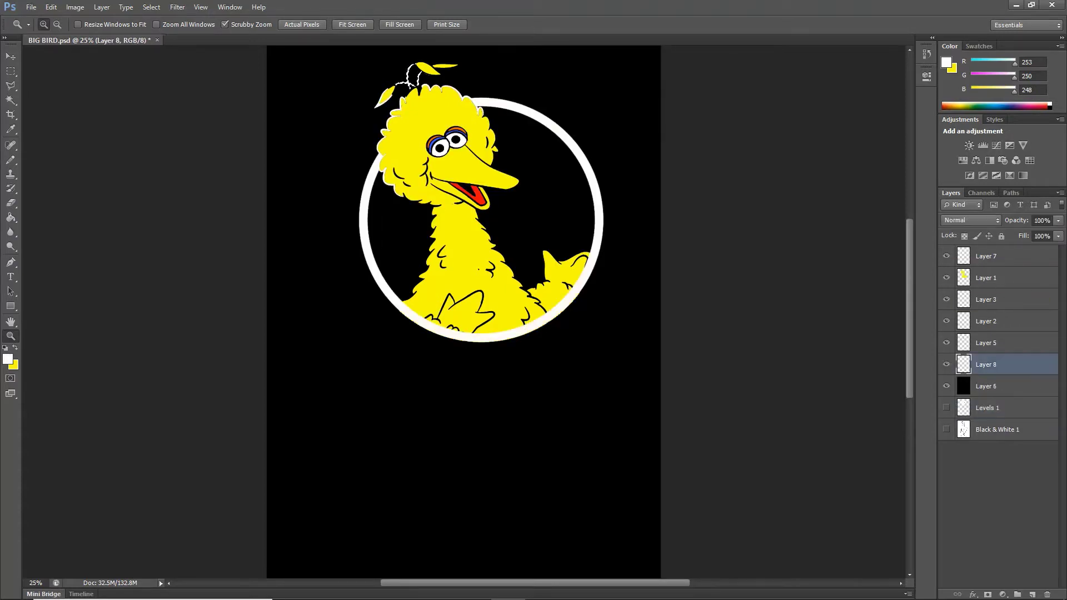
key(w)
right_click(410, 85)
click(453, 367)
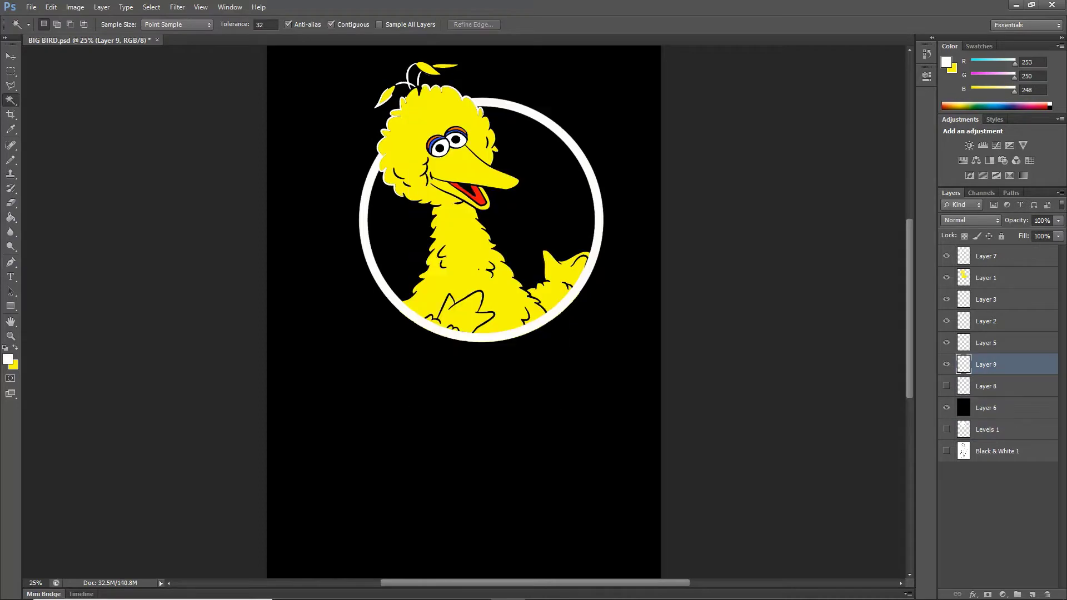
scroll(464, 312, up, 2)
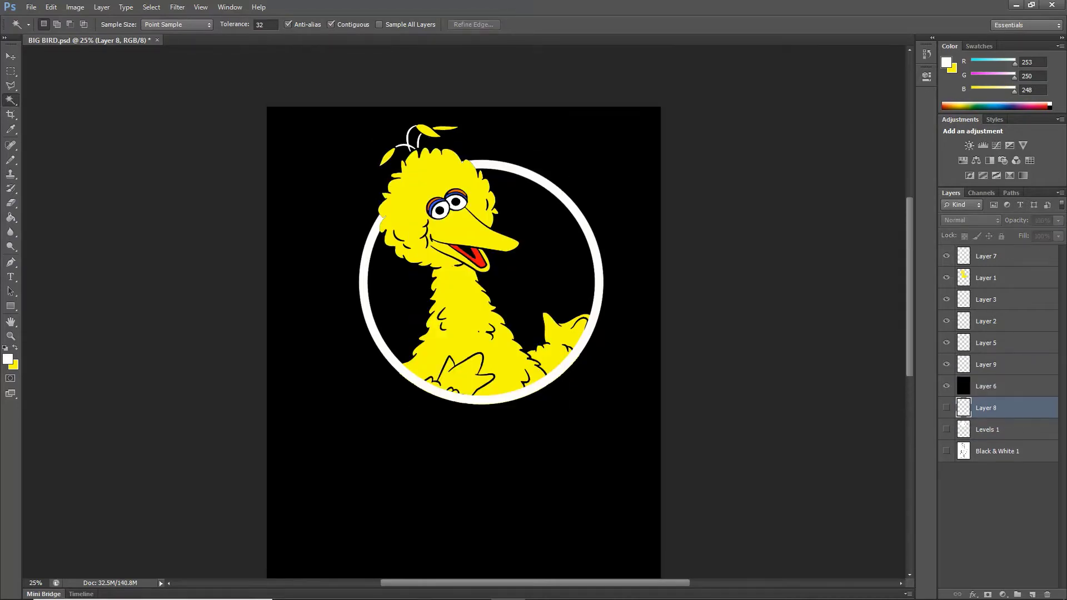
- Select all artwork layers from Layer 9 up to Layer 7 and move the artwork down and slightly left on the canvas
click(986, 364)
shift+click(986, 256)
key(v)
drag(474, 300, 459, 396)
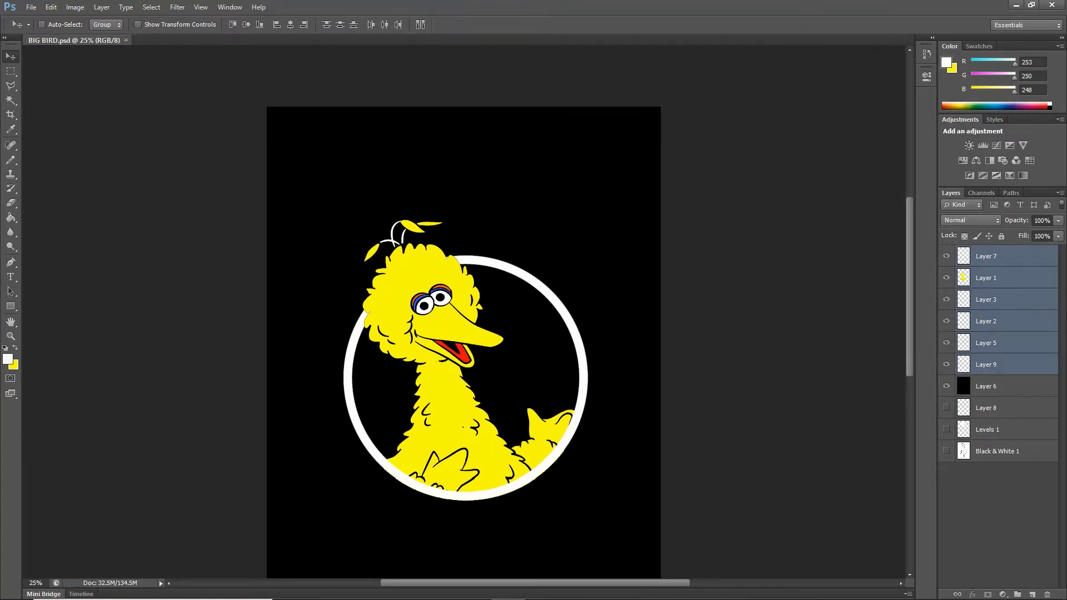
- Show Black & White 1, hide the black Layer 6, and put the drawing's orange tongue on a new layer directly above Layer 6
click(998, 452)
click(947, 451)
key(w)
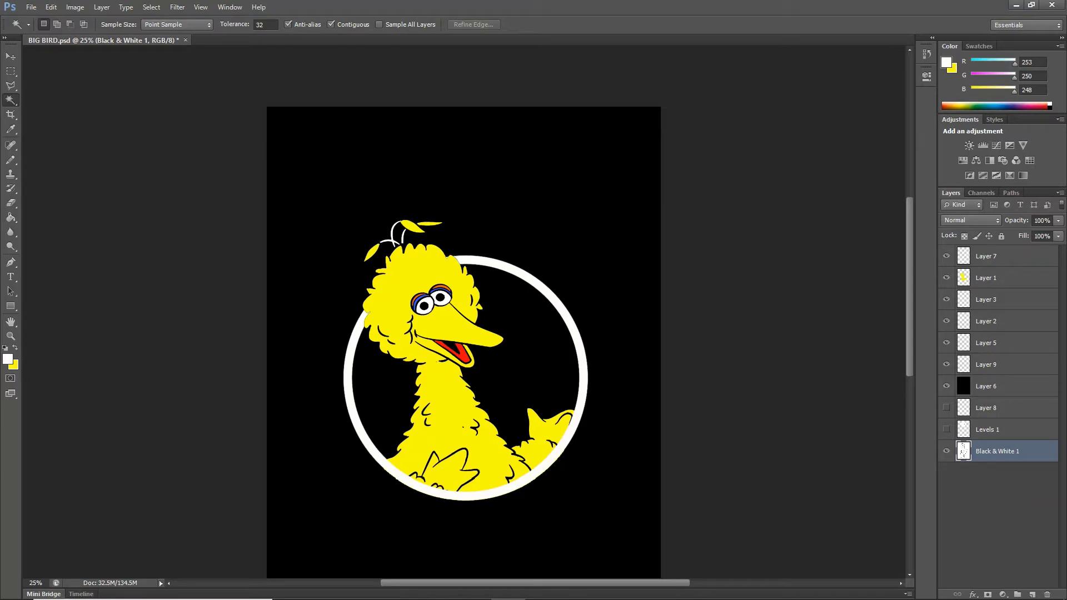
click(946, 386)
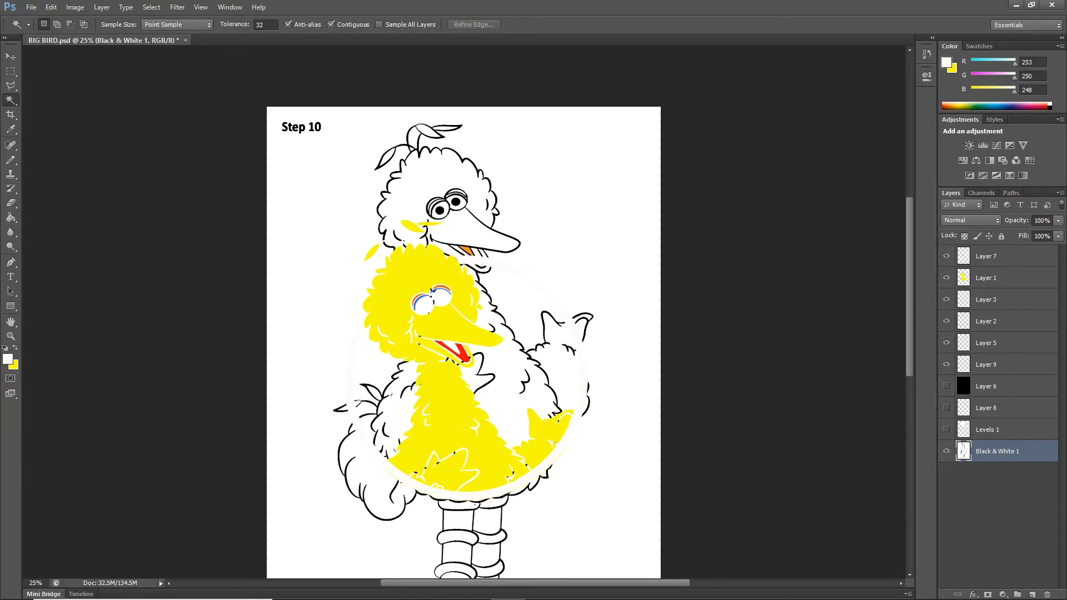
right_click(458, 245)
click(500, 529)
drag(994, 451, 995, 384)
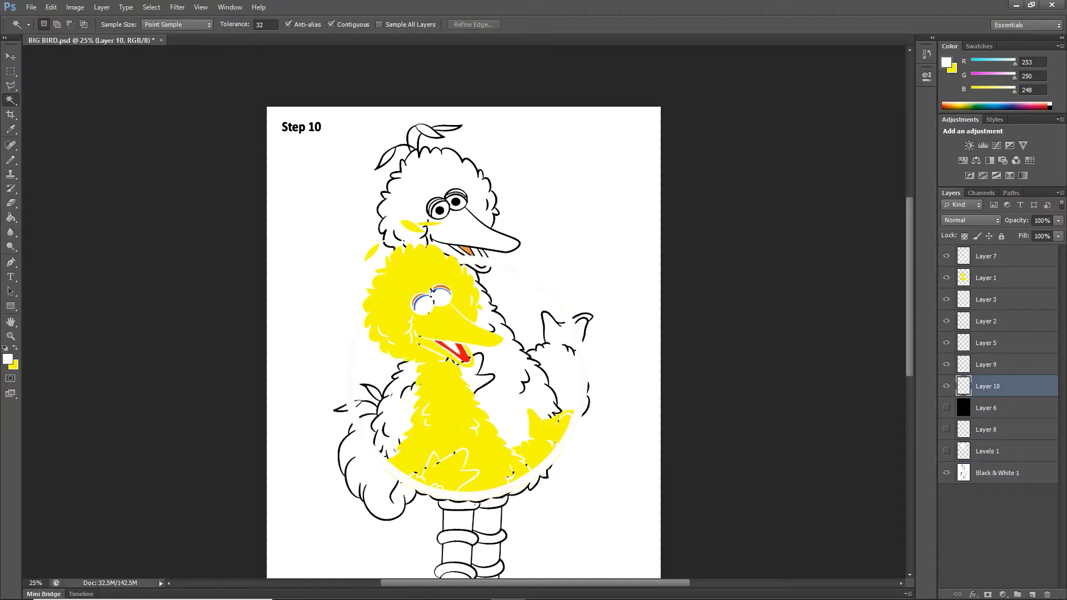
- Hide the line drawing and place the orange tongue on Layer 10 inside the open red mouth
click(947, 473)
key(v)
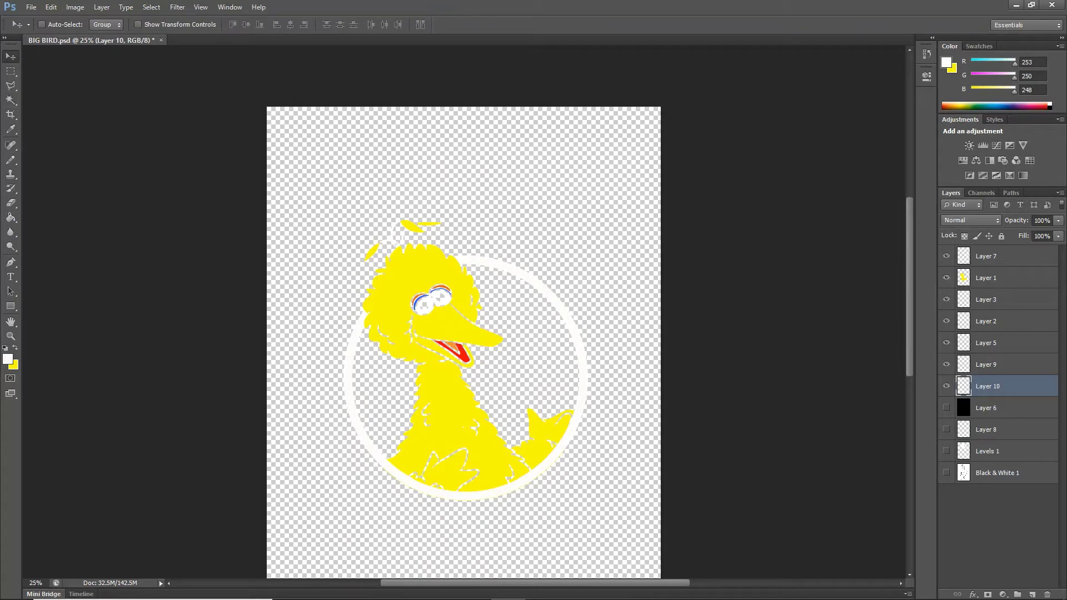
key(z)
click(428, 320)
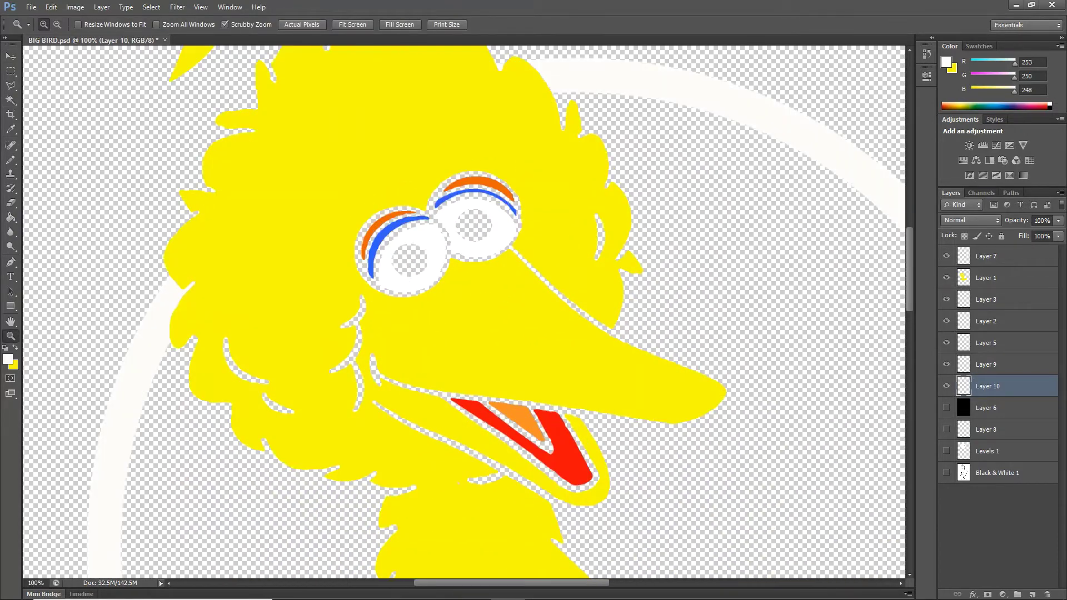
key(v)
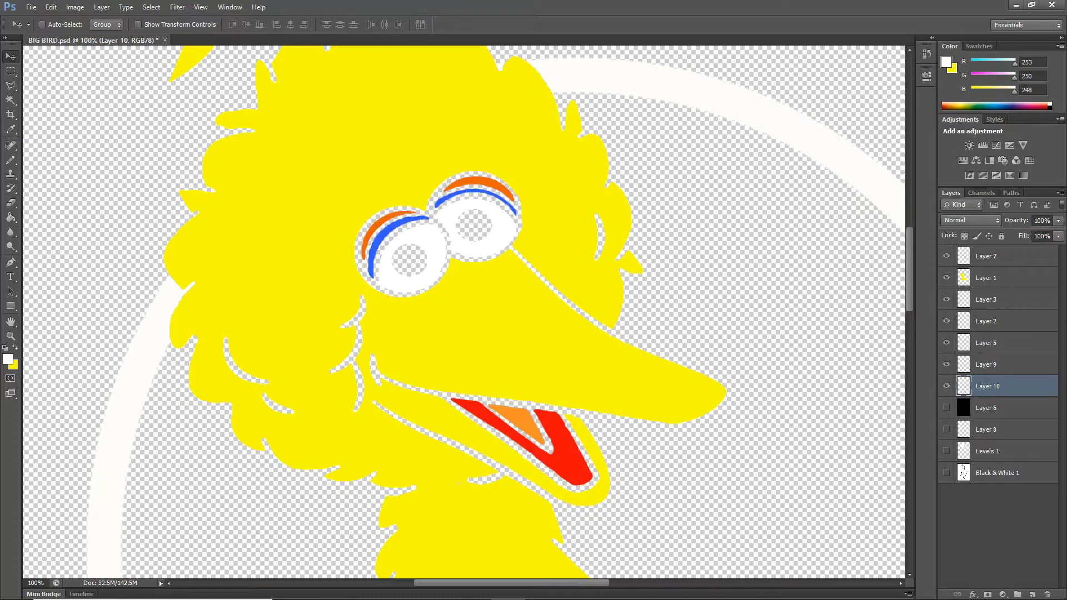
- Check which parts Layer 2 holds and merge the tongue on Layer 10 with it
click(947, 321)
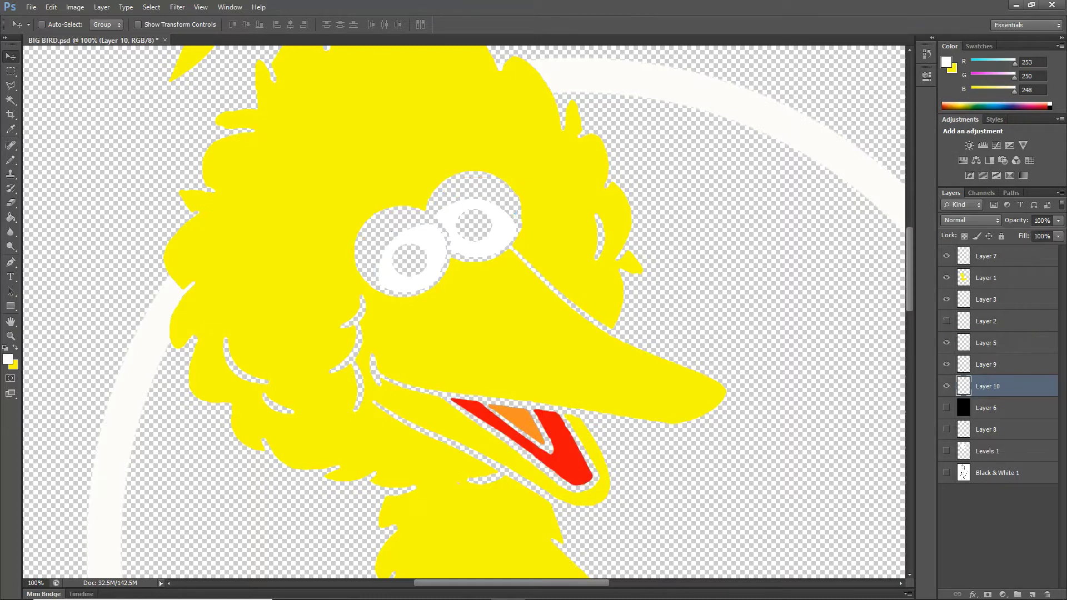
click(946, 321)
ctrl+click(986, 321)
right_click(1000, 320)
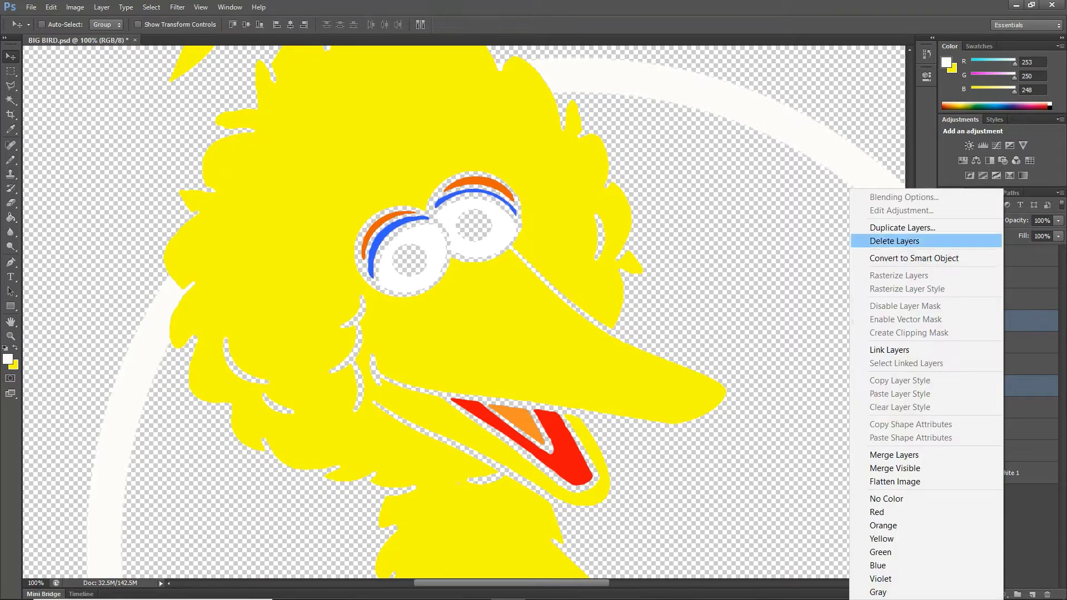
click(895, 241)
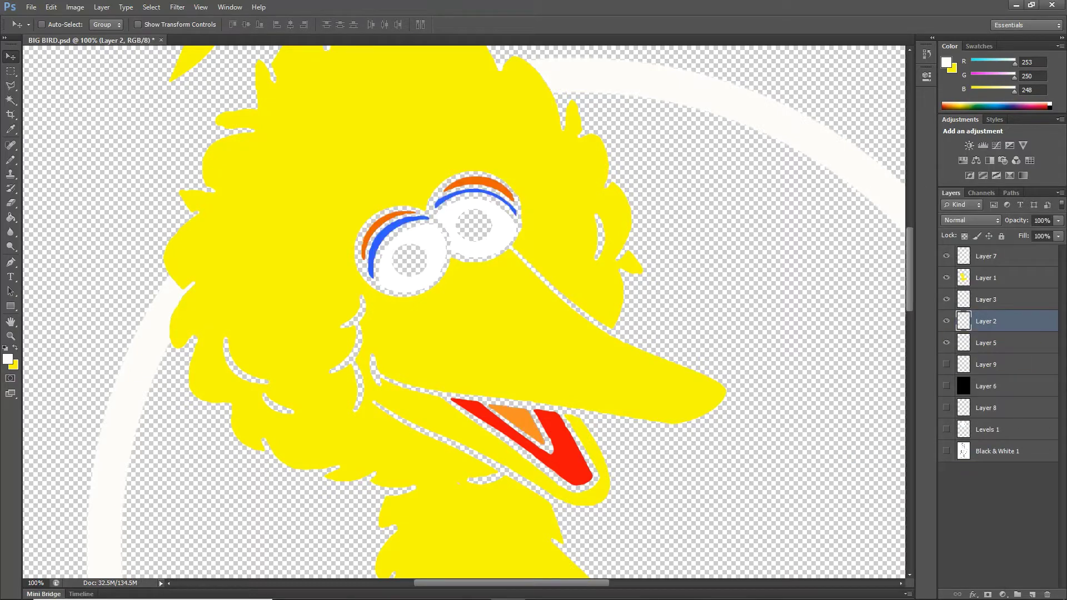
- Merge Layer 2 with Layer 3 and show the black background on Layer 6
click(947, 364)
click(947, 364)
right_click(1000, 321)
click(894, 241)
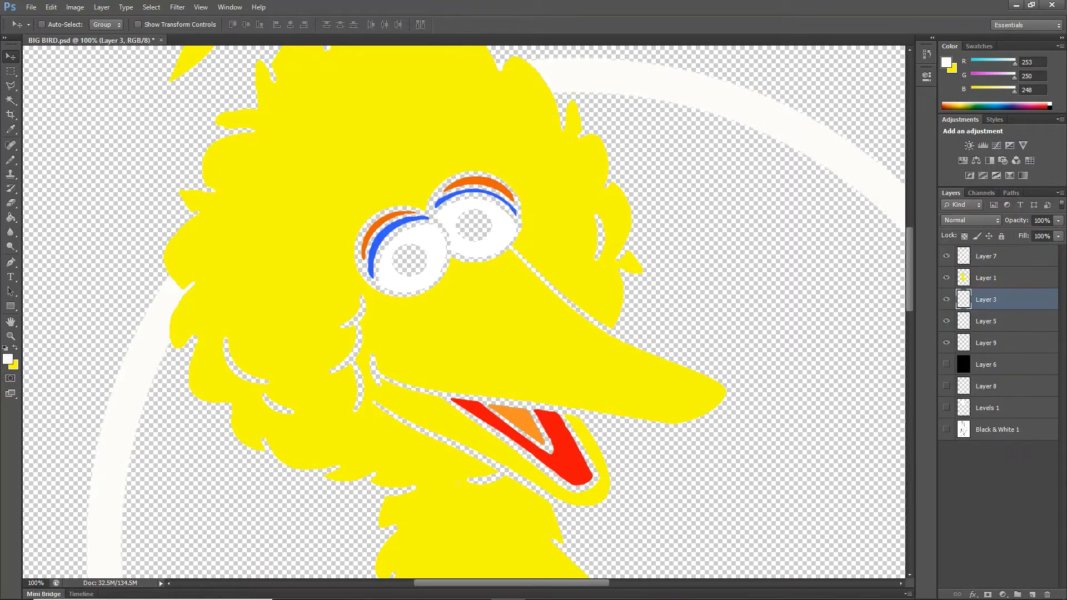
key(z)
key(ctrl+minus)
key(ctrl+minus)
key(ctrl+minus)
click(947, 364)
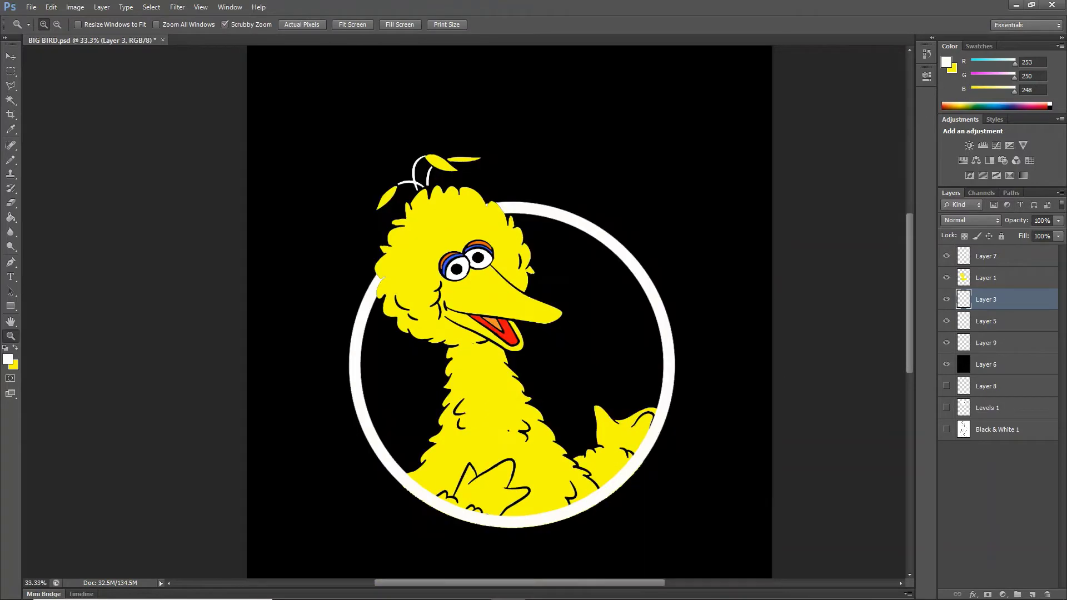
- Add an Invert adjustment layer above Layer 7 and hide all the other layers below the ring layer
click(987, 256)
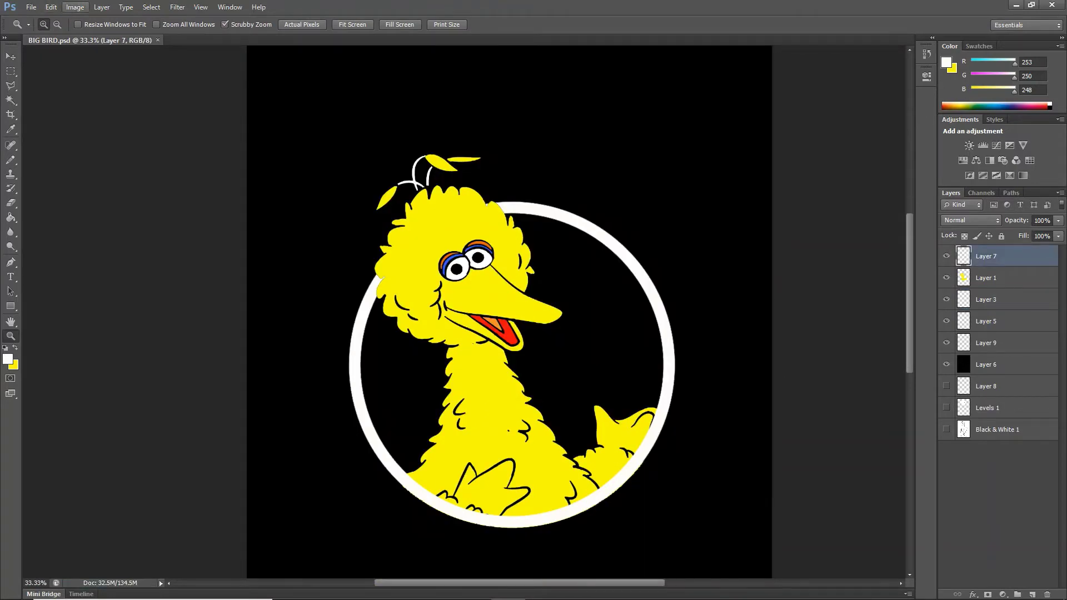
click(102, 7)
mouse_move(190, 126)
click(357, 415)
key(Return)
drag(947, 386, 946, 299)
click(895, 70)
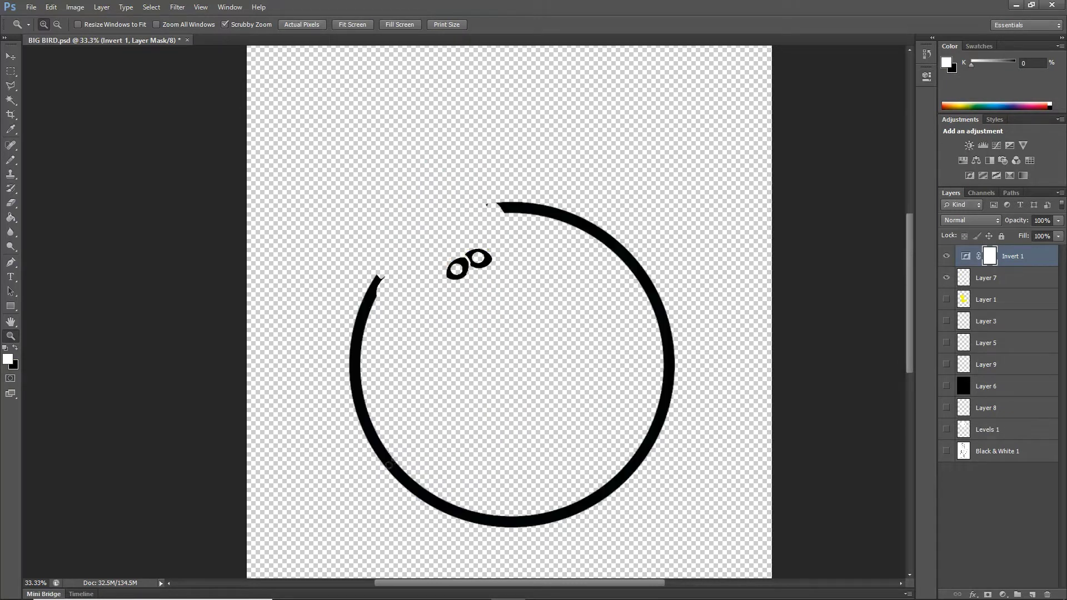
- Merge the feather stems on Layer 9 with the ring on Layer 7
click(986, 364)
right_click(987, 364)
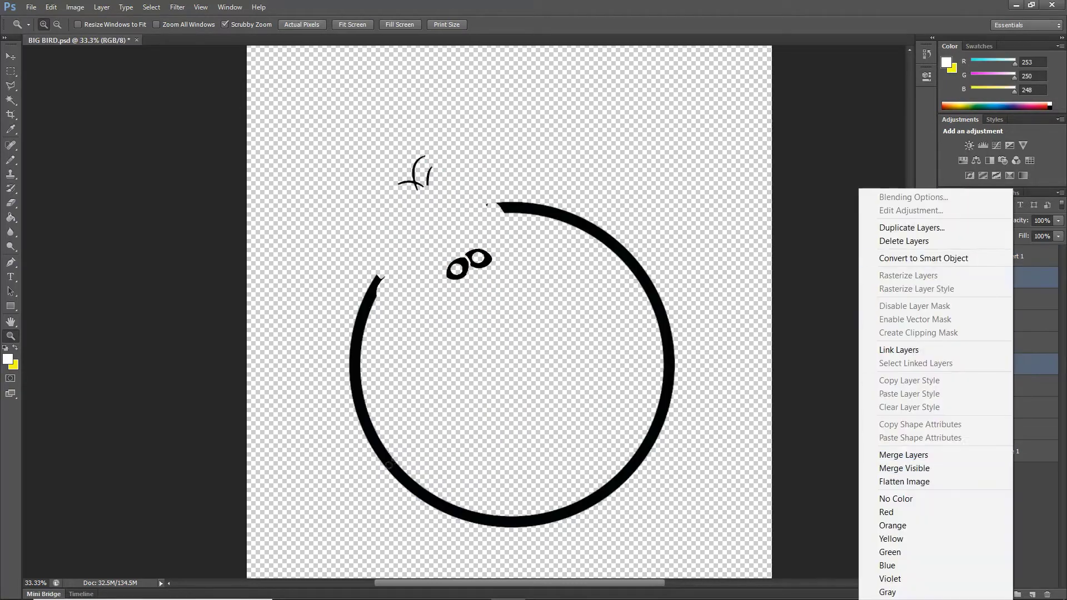
click(890, 257)
- Export the inverted ring artwork on Layer 7 as a PNG named BIG BIRD1
key(ctrl+shift+s)
click(649, 336)
click(550, 507)
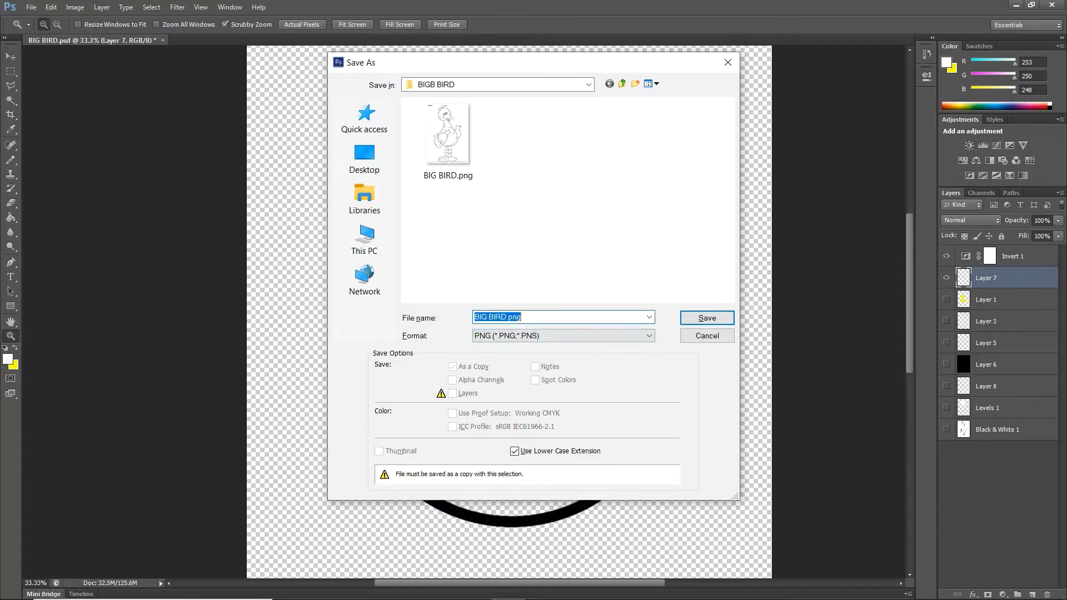
click(507, 317)
text(1)
key(Return)
key(Return)
- Hide Layer 7, show the inverted body on Layer 1 and export it as BIG BIRD2.png
click(947, 278)
click(947, 299)
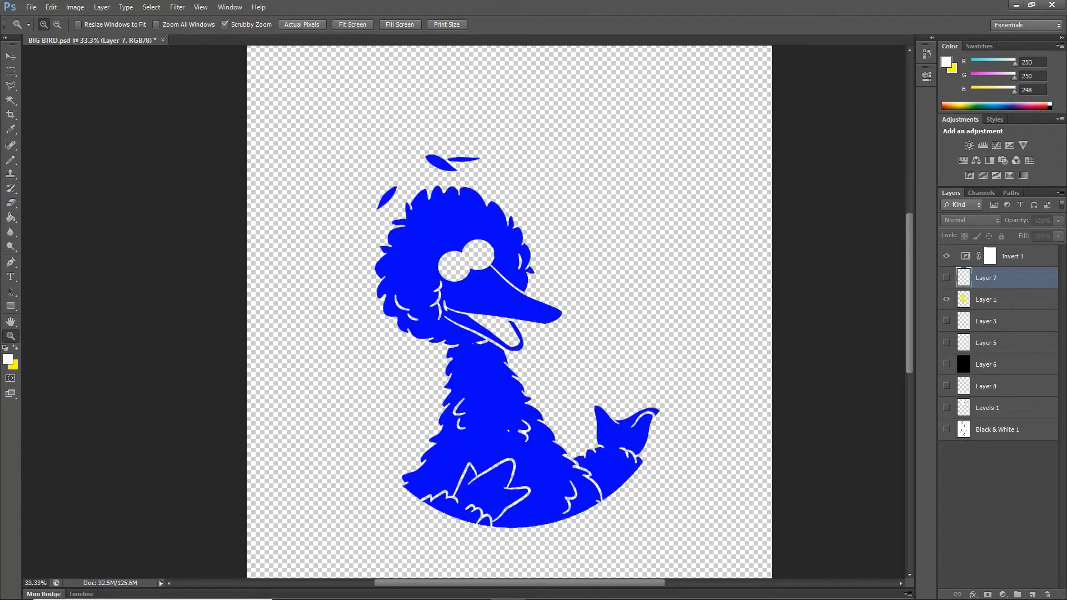
key(ctrl+shift+s)
click(649, 336)
click(506, 391)
key(Return)
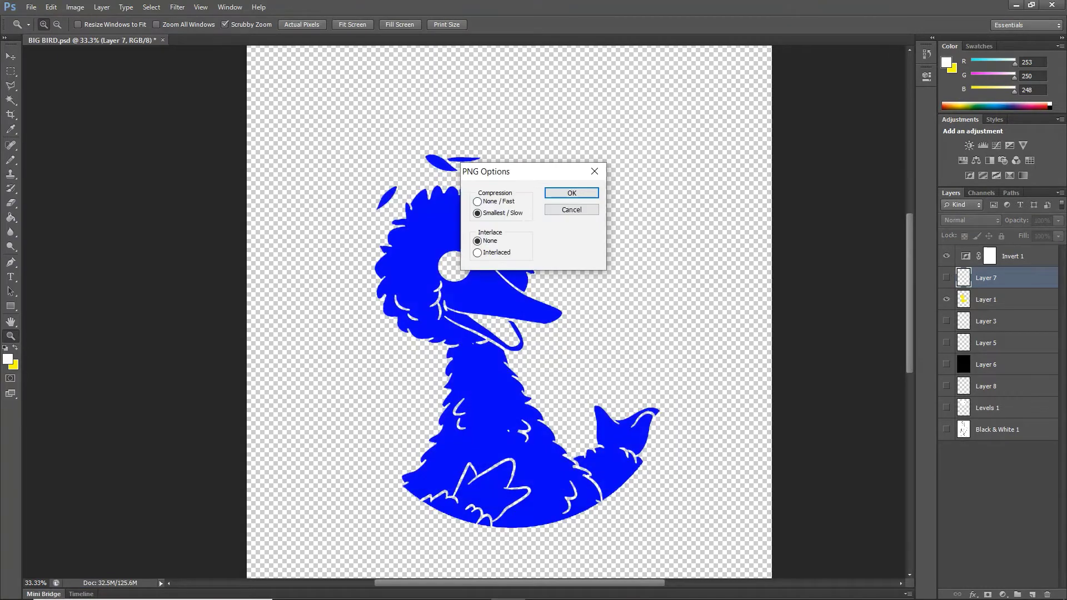
key(Return)
- Show only Layer 3 and Layer 5 with the Invert adjustment hidden, and export them as BIG BIRD3.png
click(947, 299)
click(947, 321)
key(ctrl+shift+s)
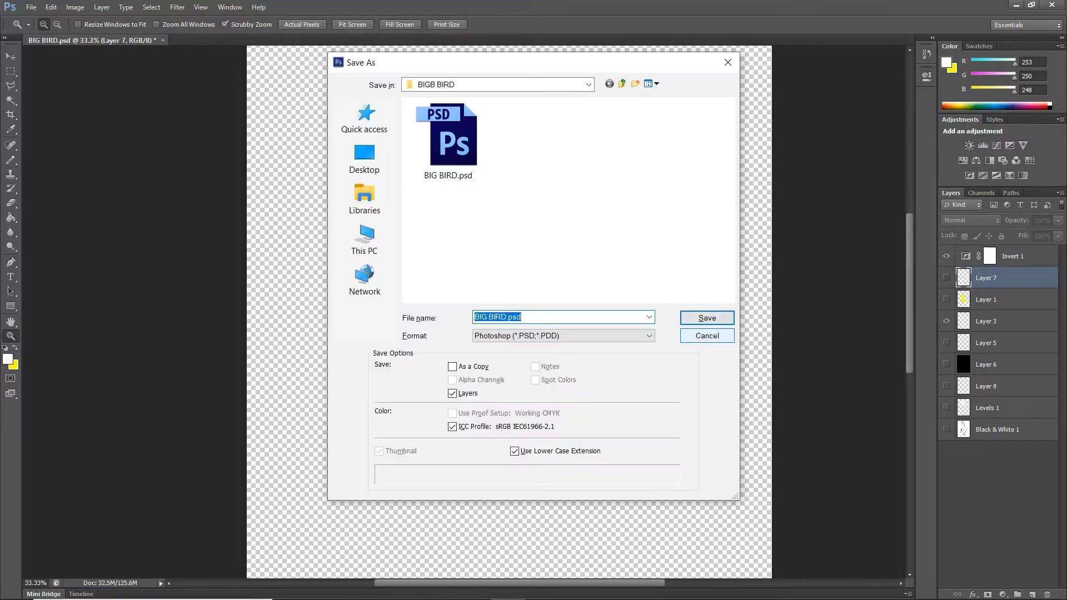
key(Escape)
key(ctrl+shift+s)
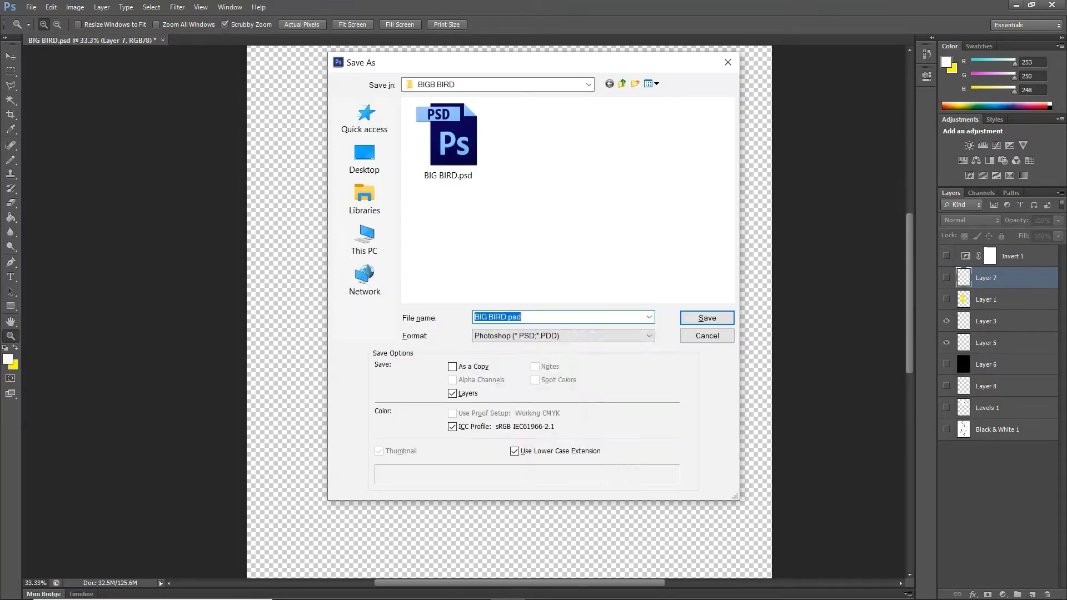
click(649, 336)
click(506, 461)
key(Return)
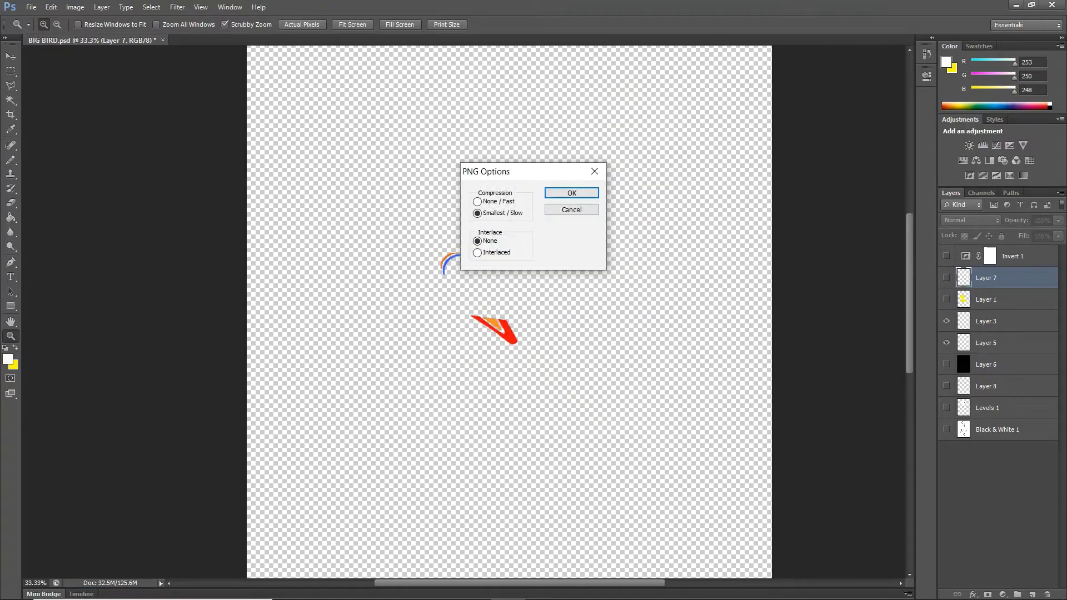
key(Return)
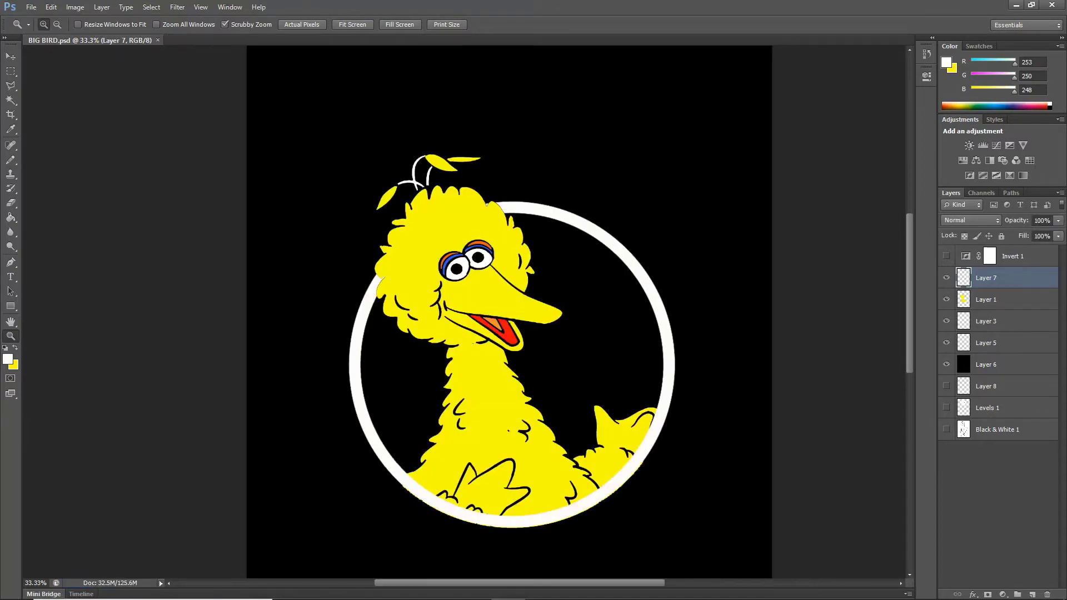
- Close the artwork document and place BIG BIRD1.png from the BIGB BIRD folder beside the page in Silhouette Studio
key(ctrl+w)
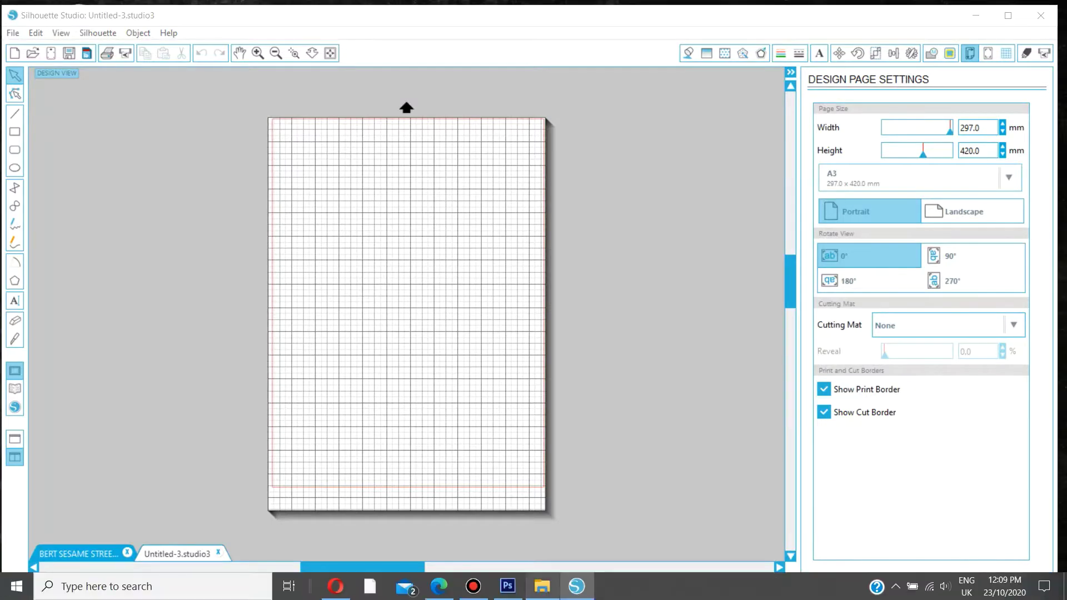
key(alt+Tab)
key(alt+Left)
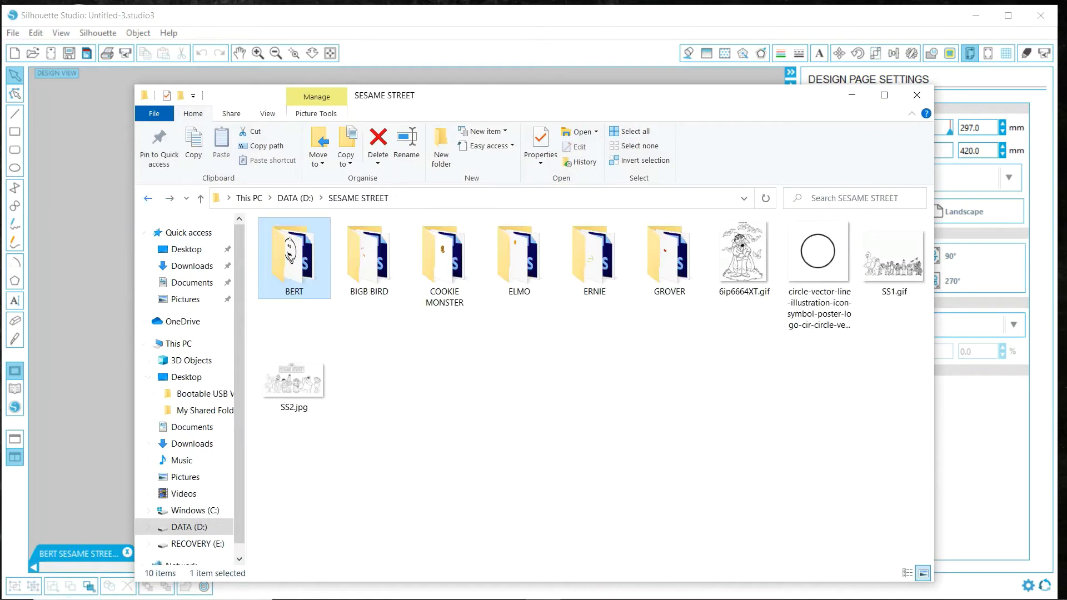
double_click(369, 255)
drag(518, 253, 117, 189)
drag(556, 95, 726, 101)
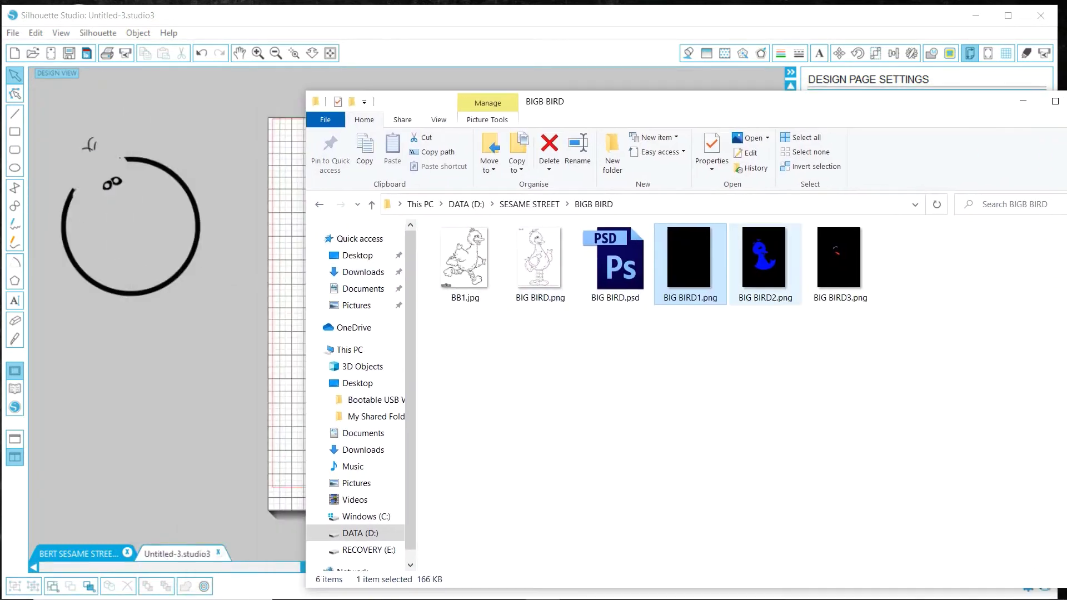
click(1023, 101)
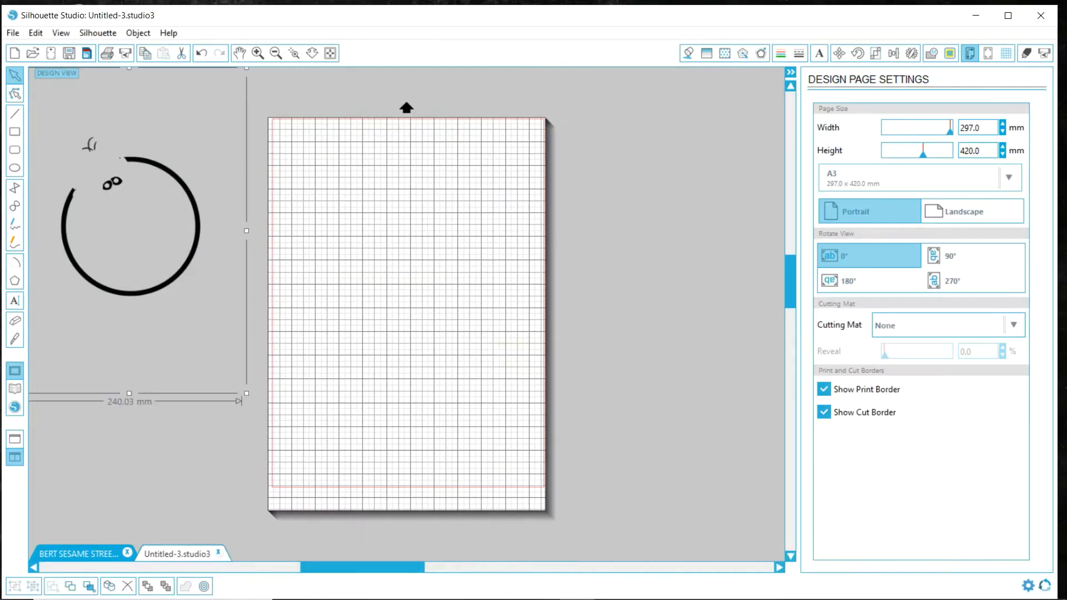
click(975, 15)
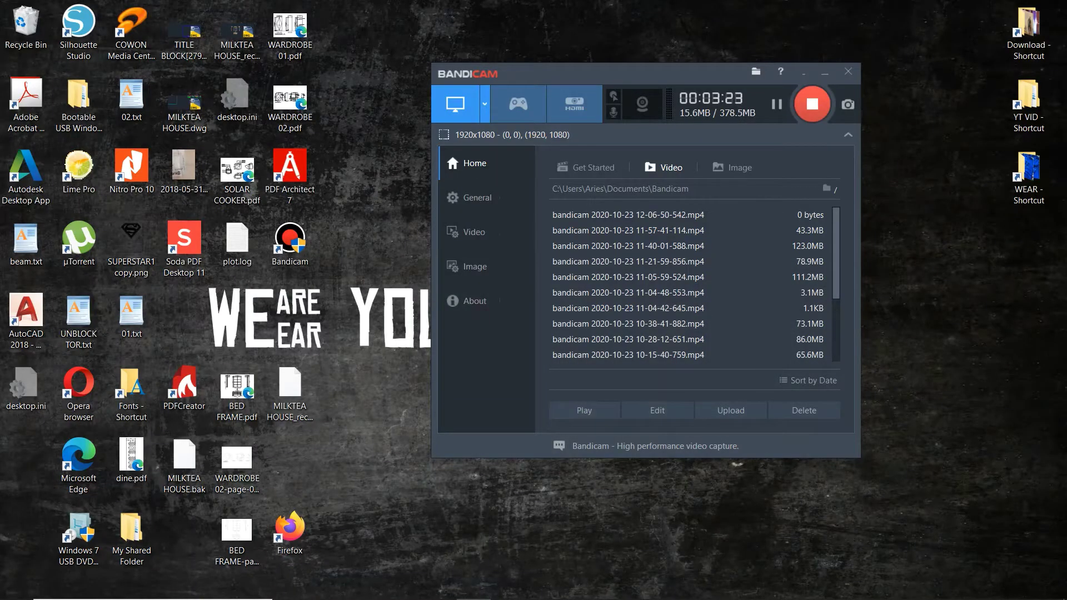
click(578, 588)
click(337, 588)
- Place BIG BIRD2.png and BIG BIRD3.png beside the page in Silhouette Studio and move the ring image above them
mouse_move(689, 261)
mouse_down()
mouse_move(674, 232)
mouse_move(684, 244)
mouse_up()
drag(765, 257, 284, 395)
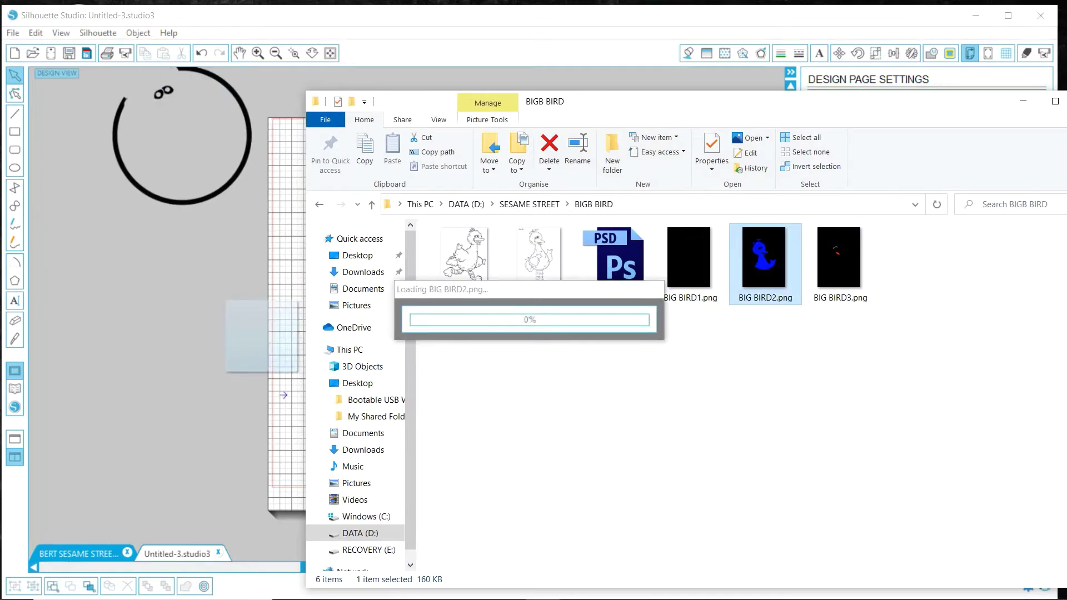
drag(674, 95, 717, 254)
key(Right)
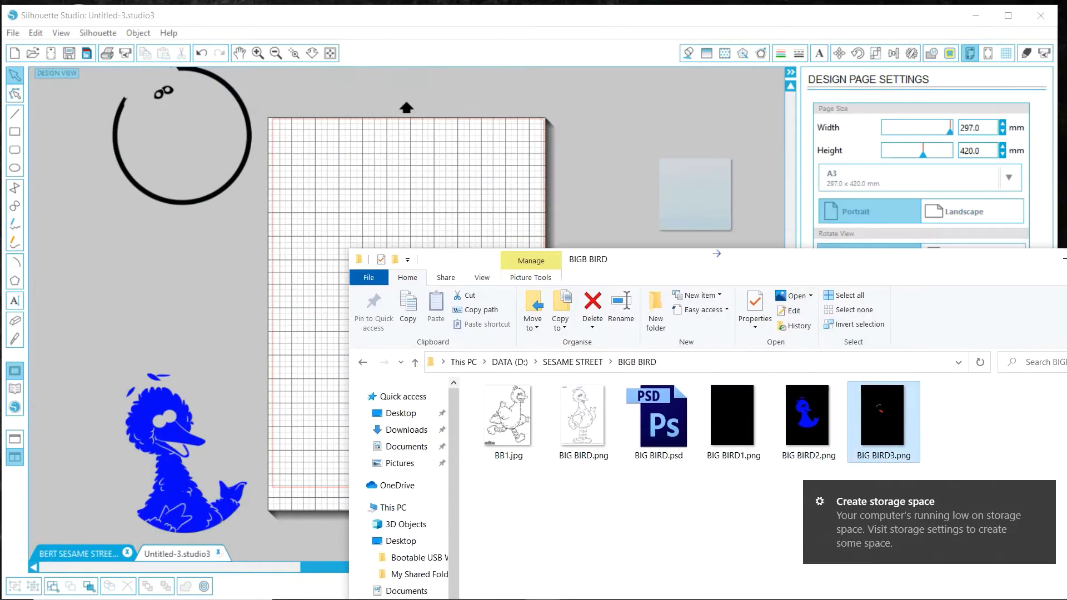
drag(695, 195, 174, 336)
drag(182, 135, 128, 273)
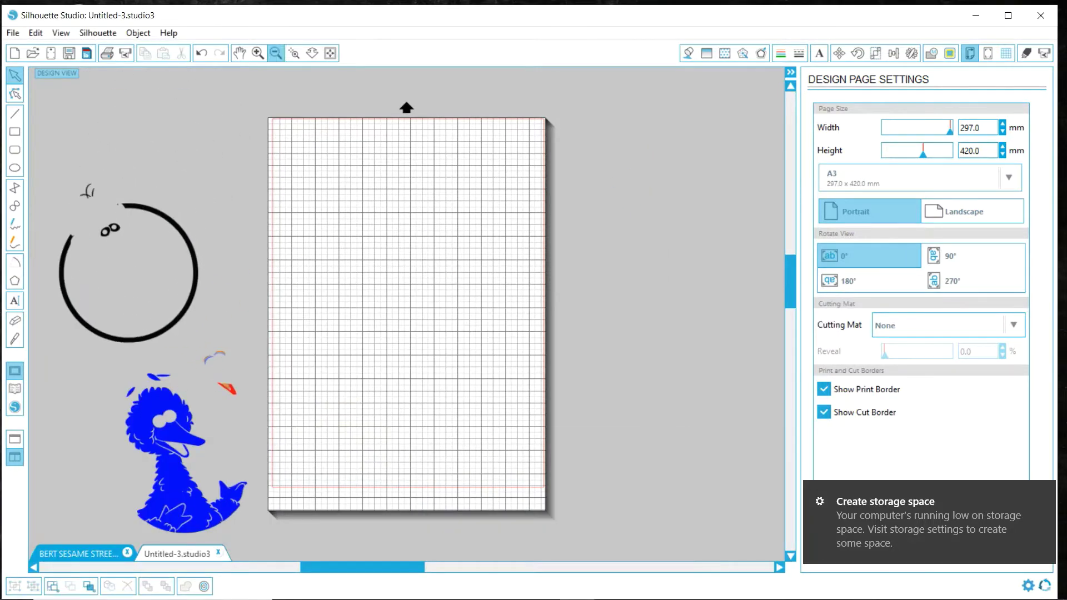
- Select all three placed images, enlarge them together far beyond the page size and spread them around the page
click(276, 53)
click(276, 52)
key(ctrl+a)
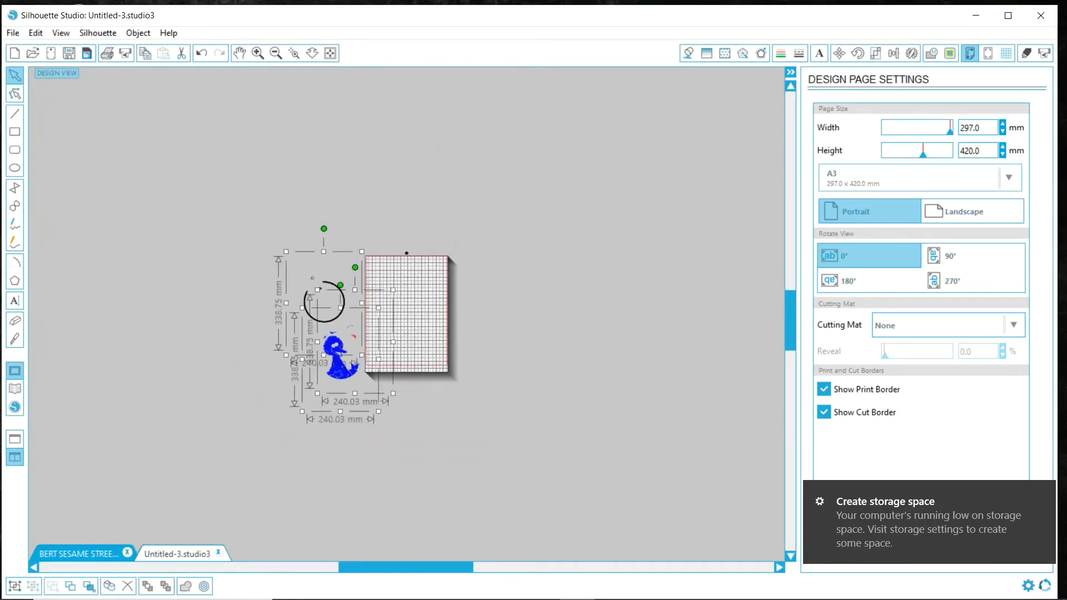
drag(393, 289, 556, 67)
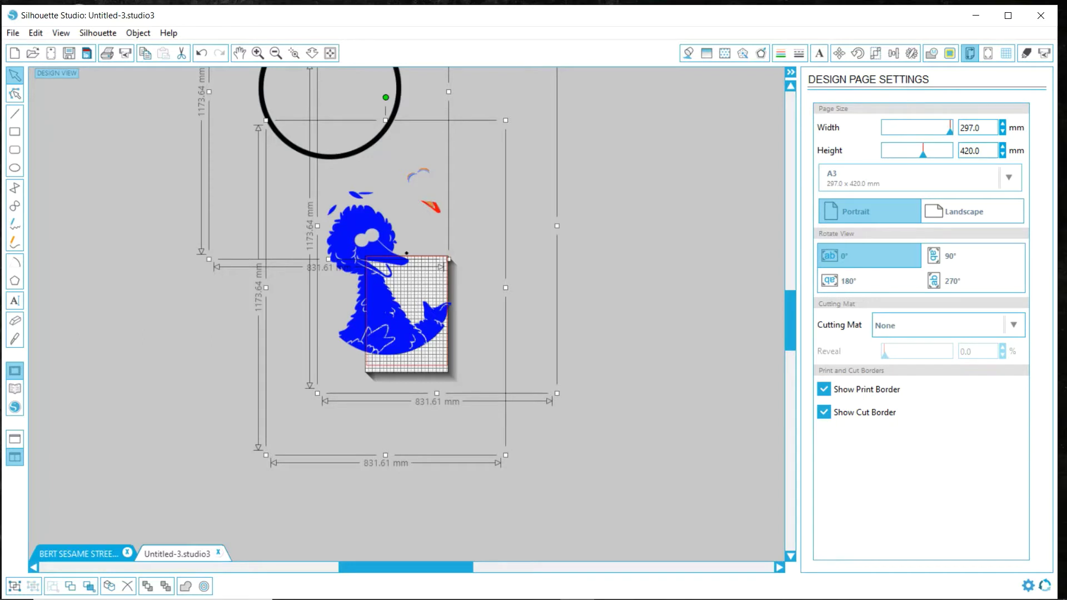
scroll(406, 253, down, 4)
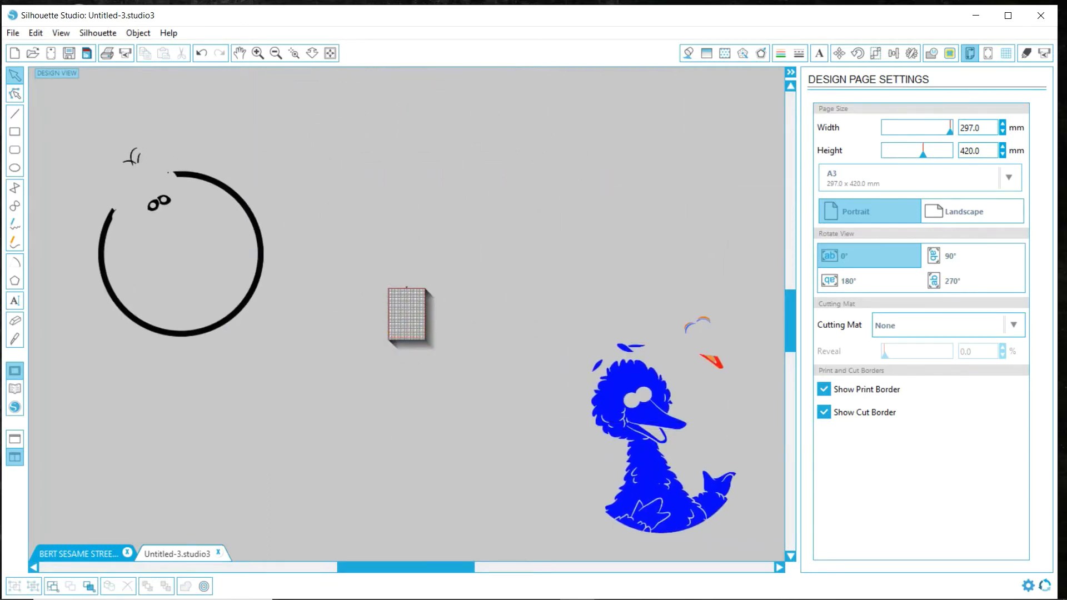
- Set the ring image as the trace area with the low pass filter off and the high pass filter at 271
click(950, 53)
click(870, 131)
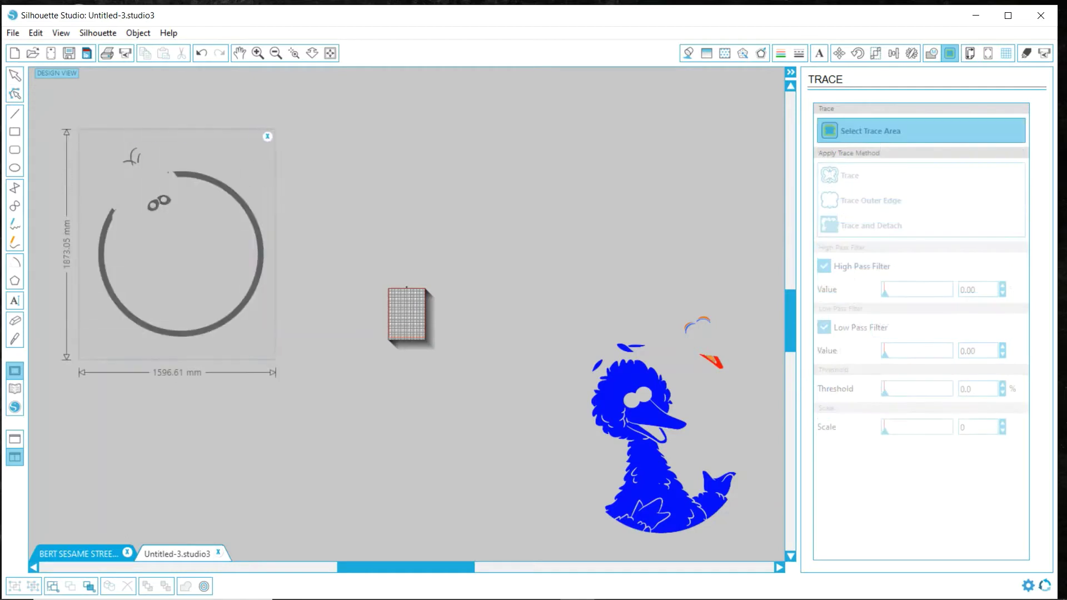
click(823, 327)
click(823, 266)
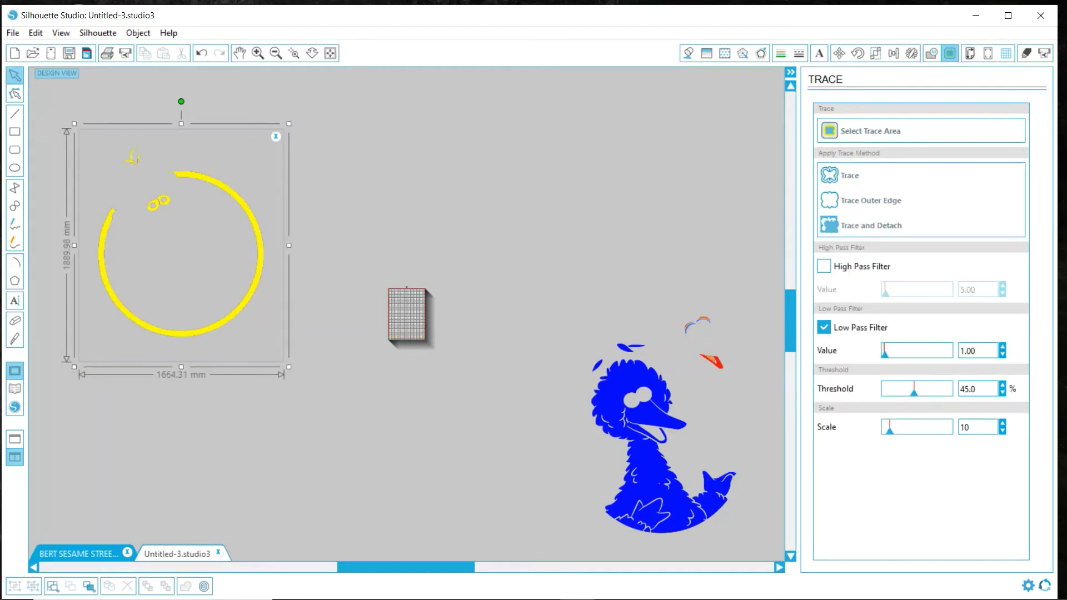
click(823, 327)
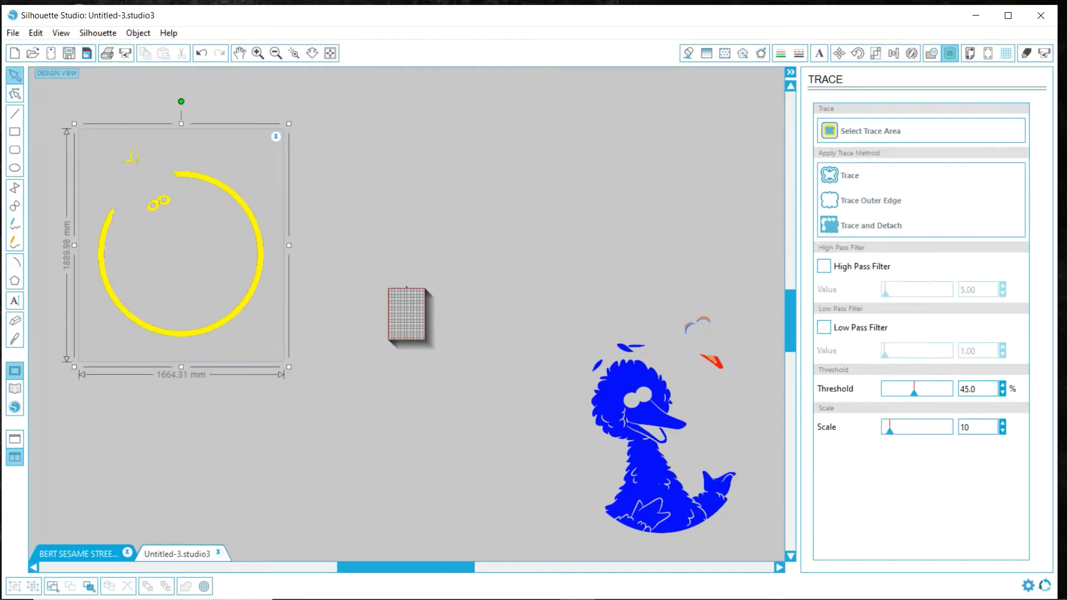
click(824, 266)
drag(885, 289, 945, 289)
- Trace the ring artwork and delete its source image
click(850, 175)
drag(262, 254, 359, 355)
key(Delete)
- Give the traced ring artwork a white fill and white line colour
click(261, 254)
click(688, 53)
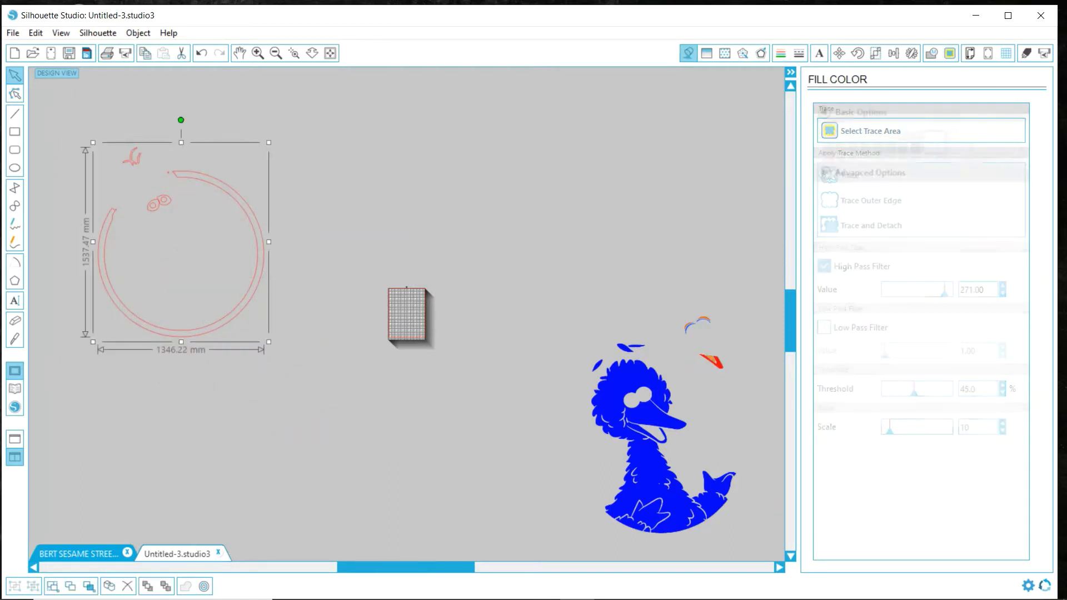
click(828, 136)
click(780, 53)
click(829, 136)
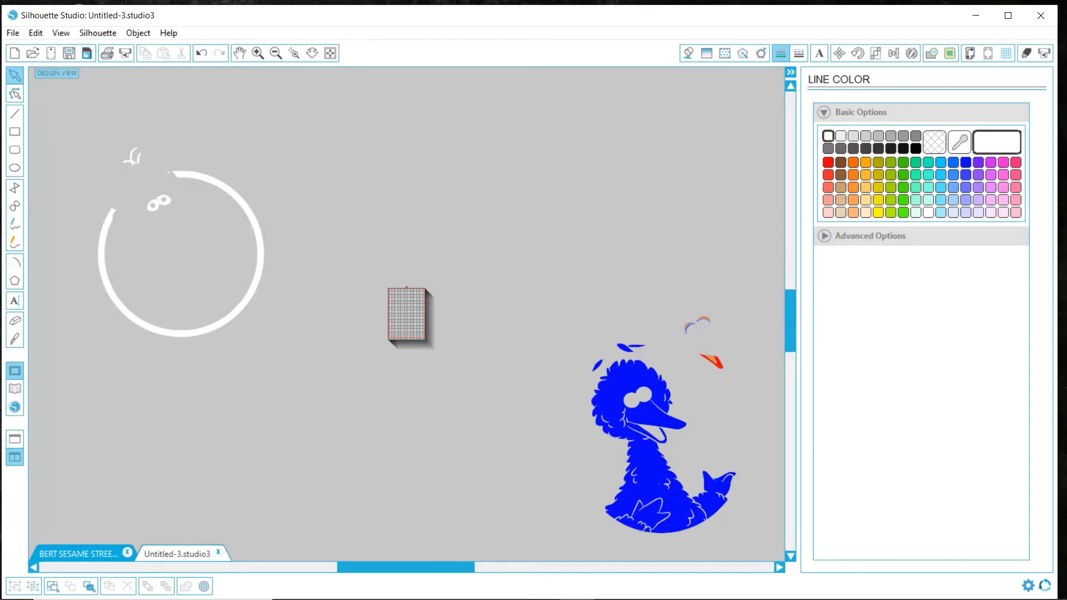
- Move the eyelid and mouth image above the page and trace it with high pass 300 and low pass 1
drag(711, 361, 494, 211)
click(950, 53)
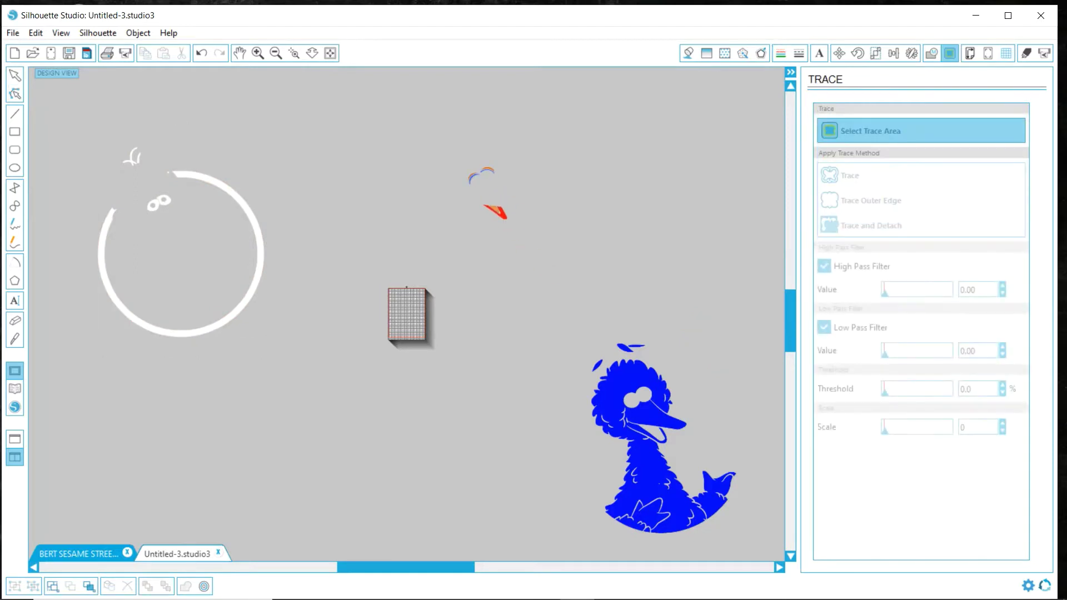
click(494, 212)
click(824, 328)
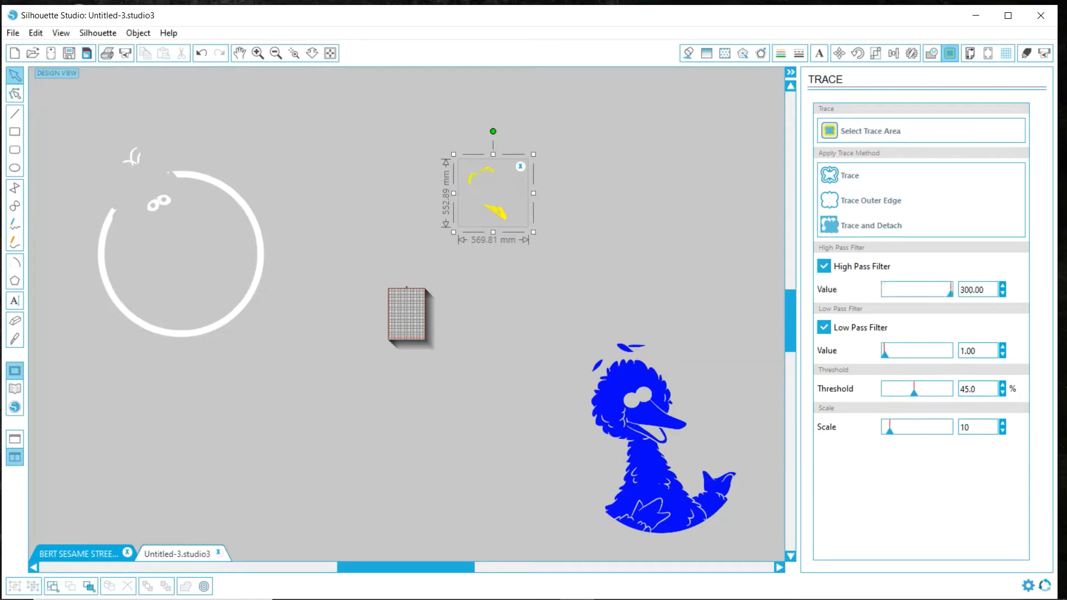
key(Escape)
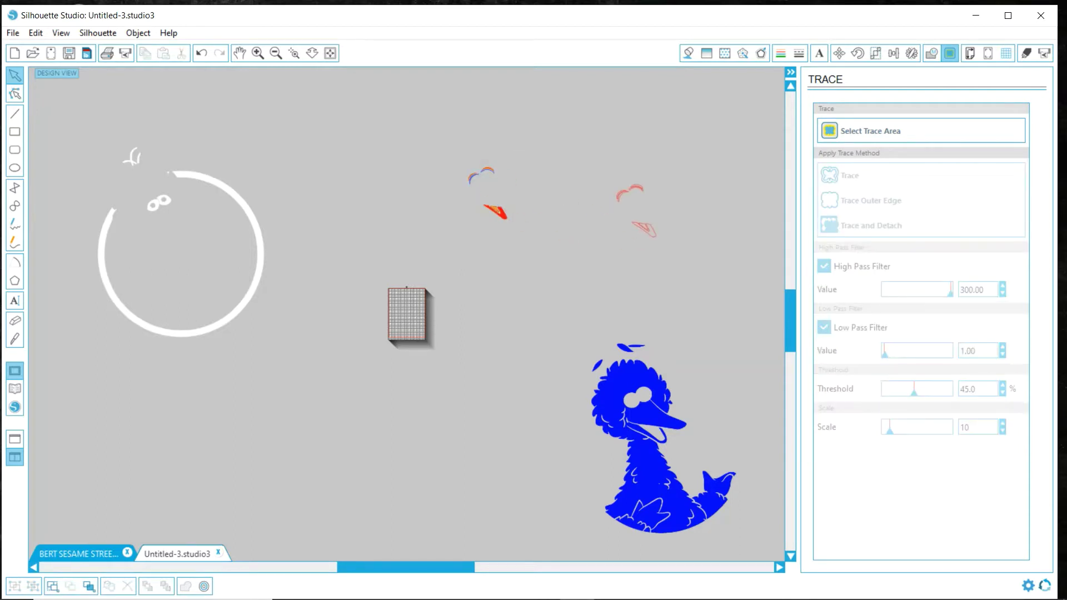
- Move the traced eyelid and mouth outlines farther from their source image and release their compound path
drag(610, 178, 663, 242)
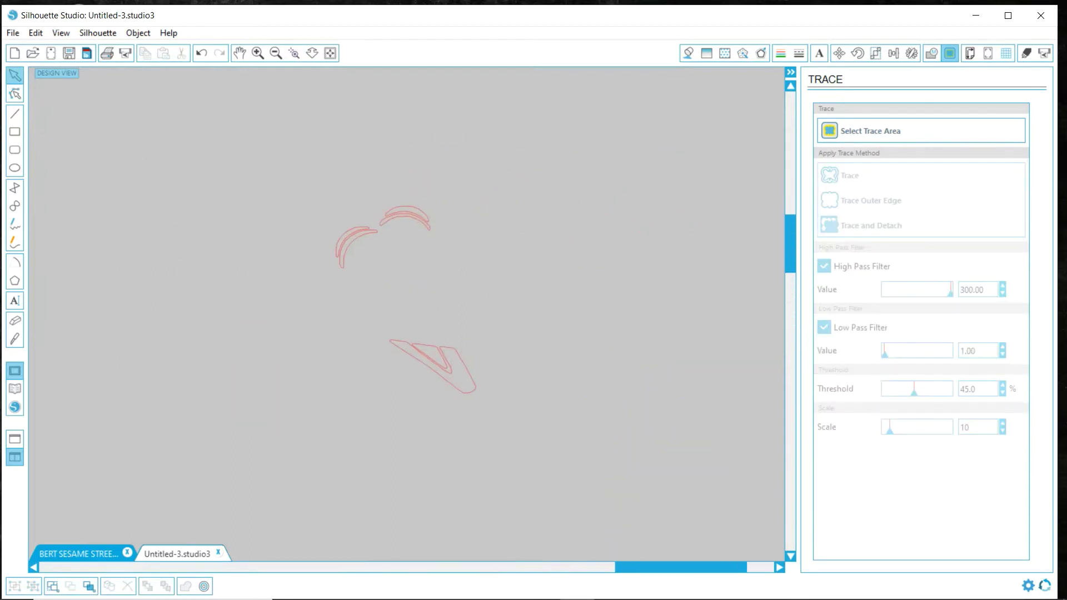
scroll(406, 311, left, 3)
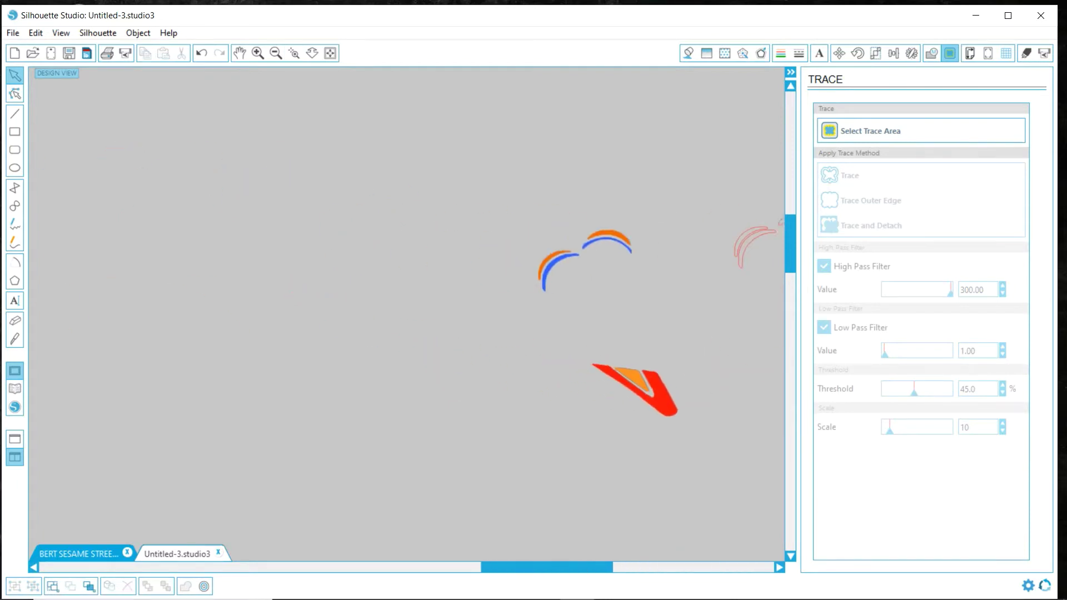
scroll(405, 312, right, 5)
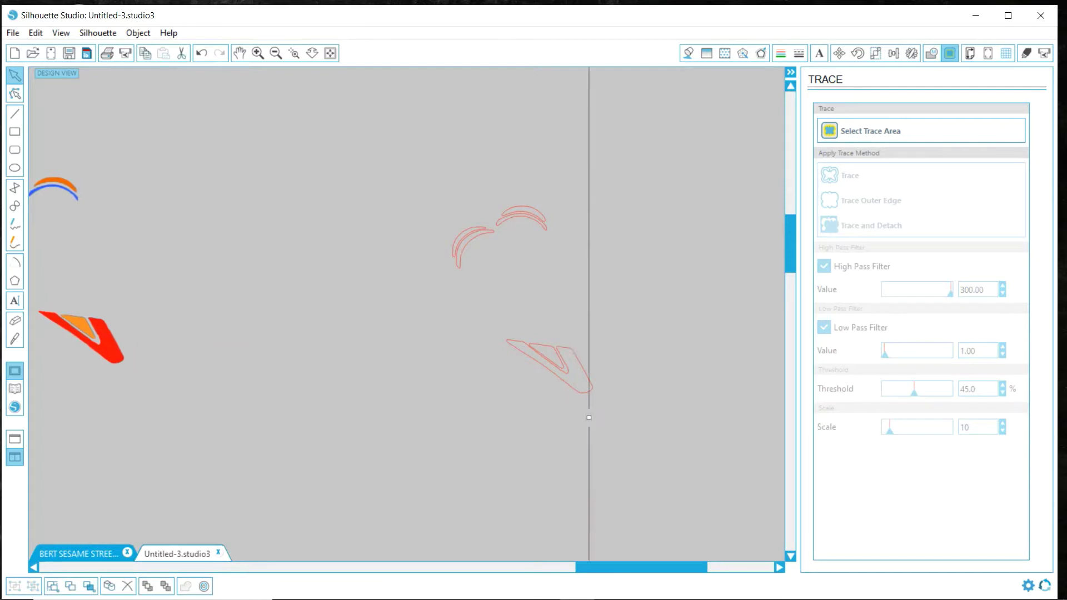
right_click(517, 210)
click(528, 217)
drag(528, 217, 617, 217)
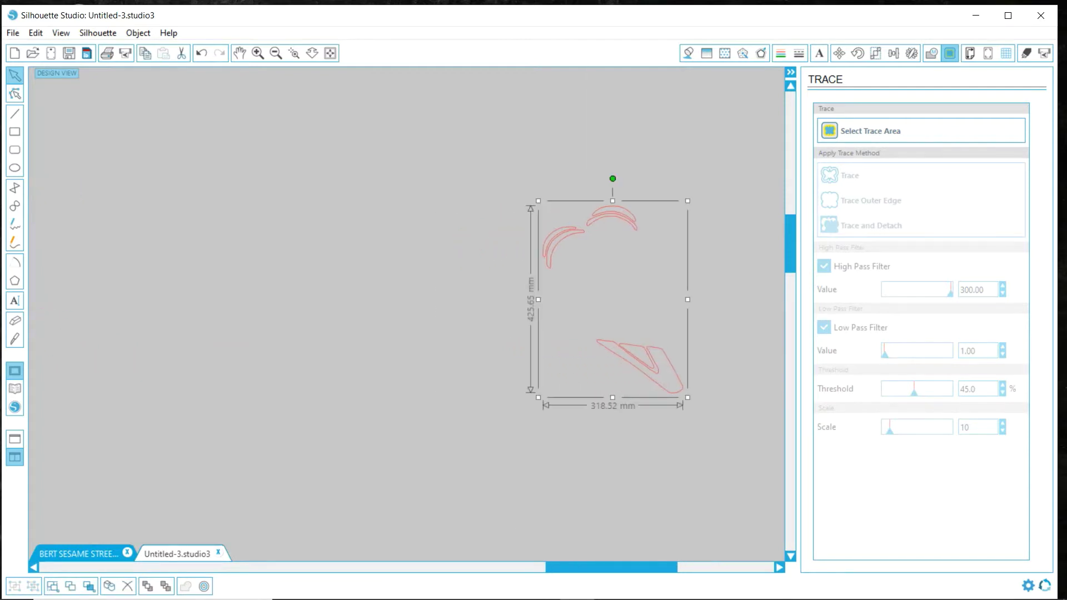
right_click(624, 206)
click(693, 468)
- Combine the two upper eyelid arcs and the inner tongue shape into one compound path
scroll(406, 311, left, 3)
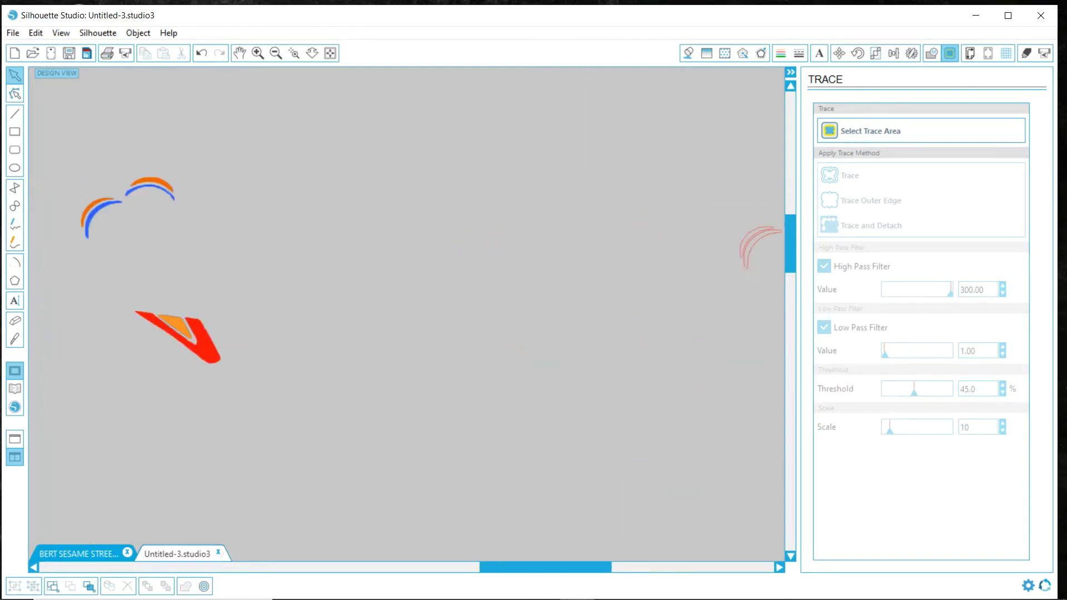
scroll(405, 311, right, 6)
click(482, 361)
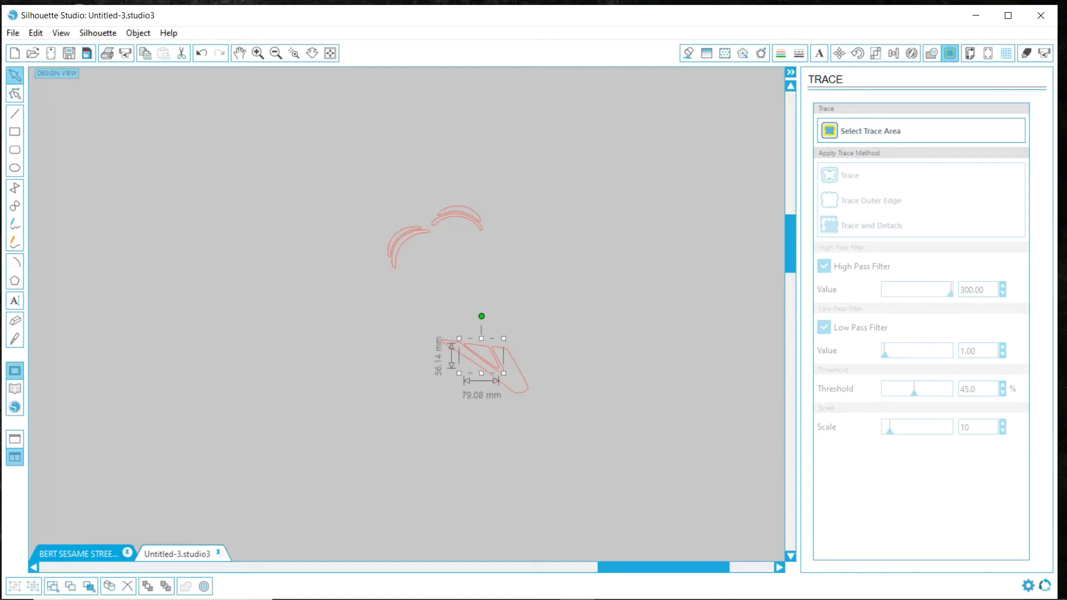
shift+click(459, 214)
right_click(390, 235)
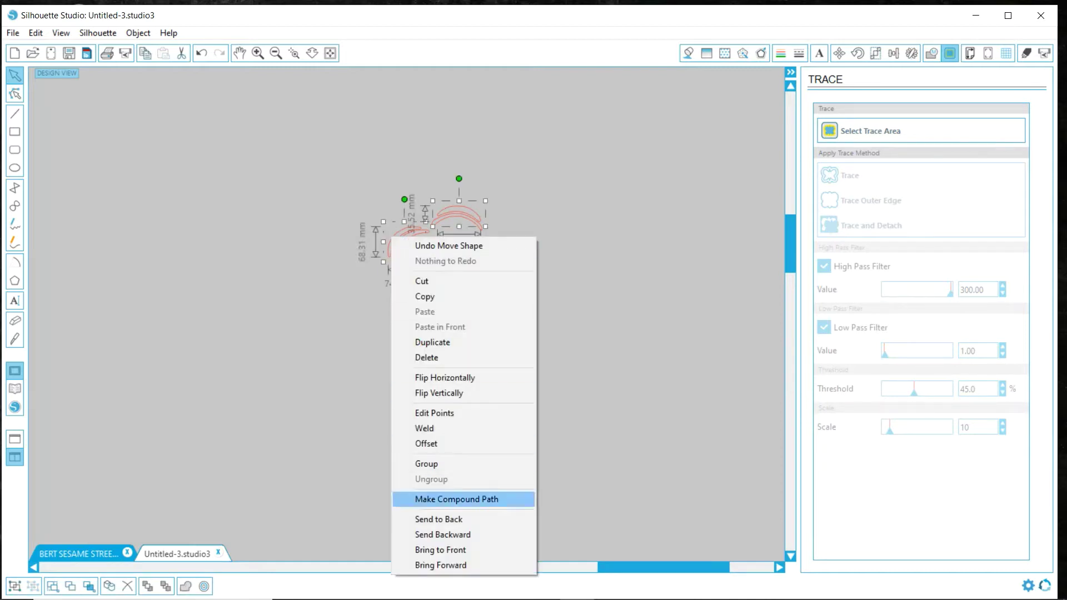
click(428, 498)
- Give the upper eyelid and tongue compound path an orange fill and orange line colour
click(762, 54)
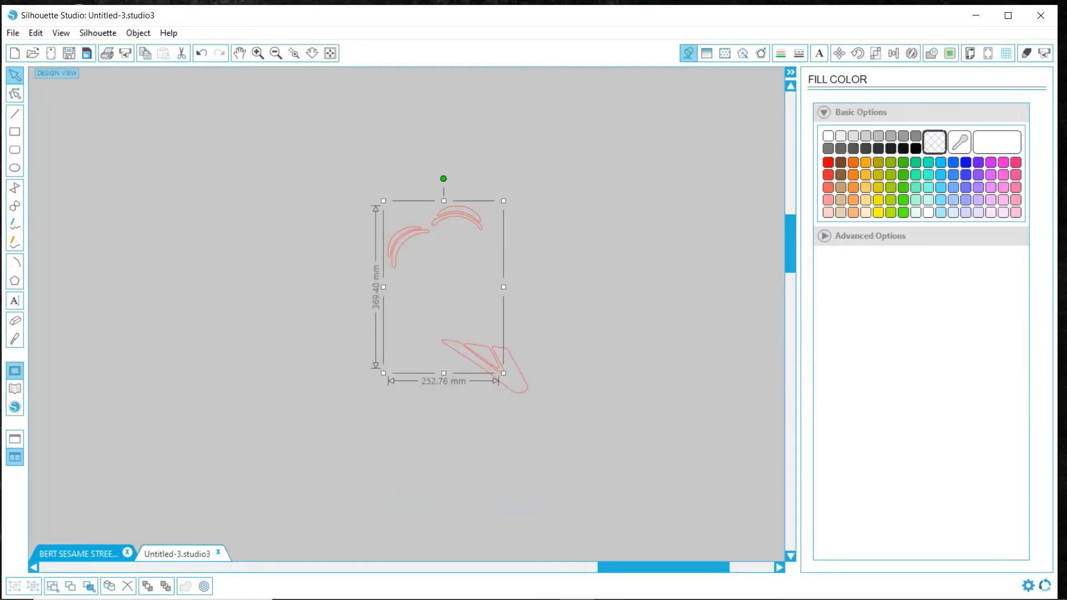
click(853, 161)
click(780, 53)
key(Escape)
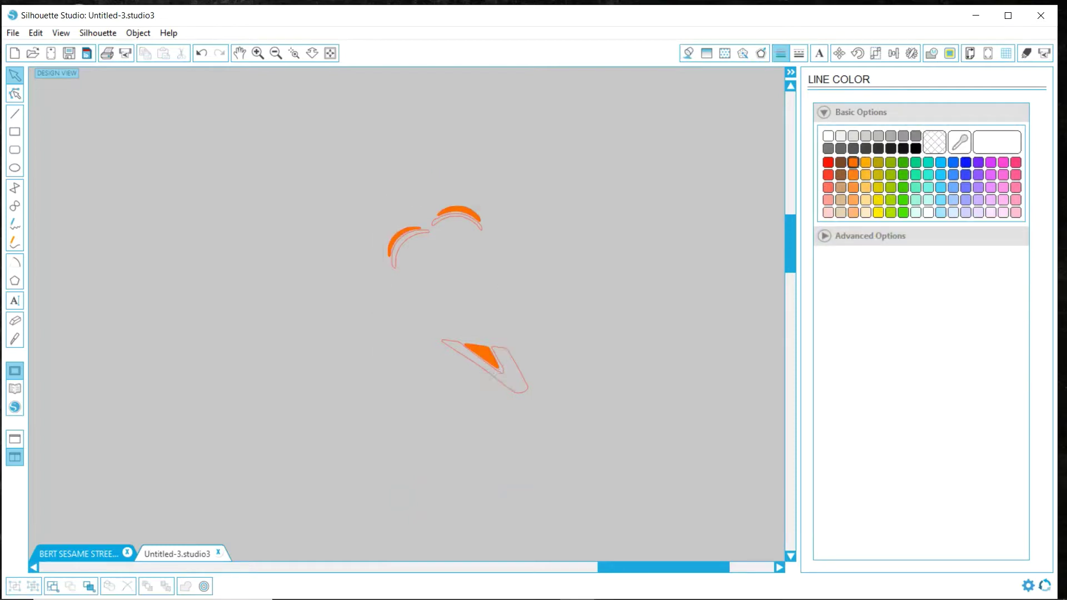